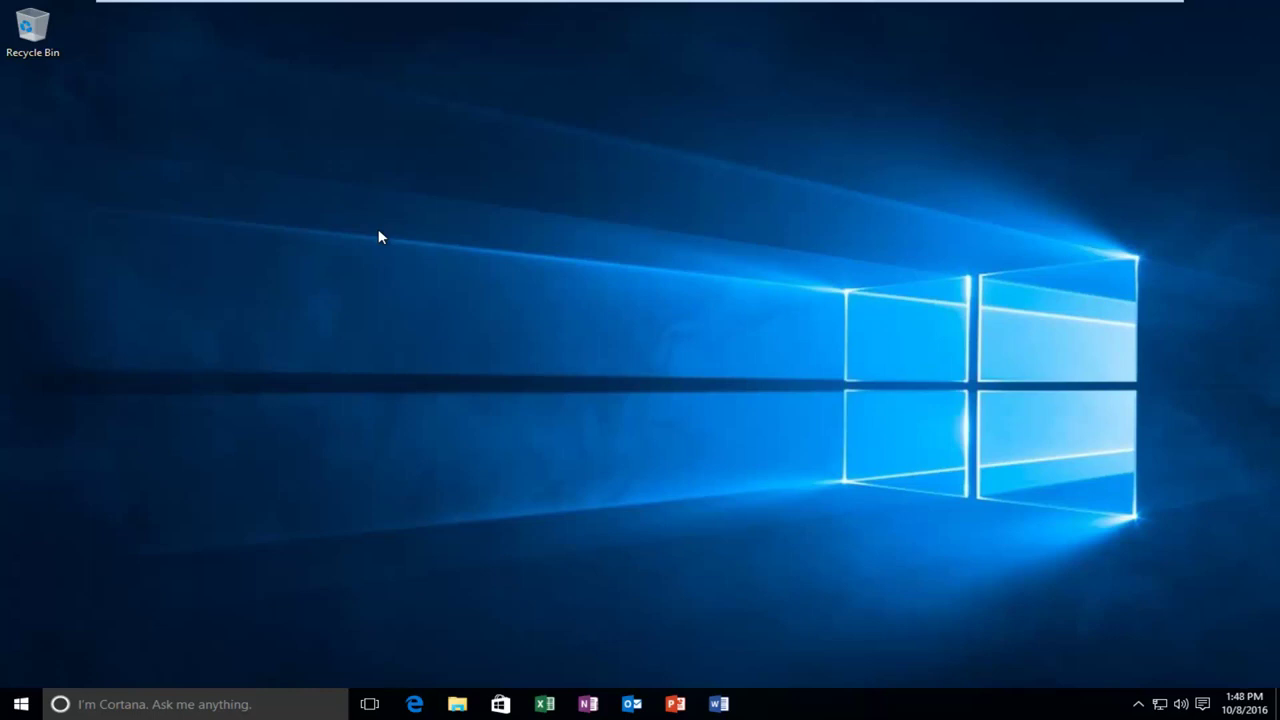
Launch regedit from the Start menu as administrator and approve the UAC prompt.
left_click(22, 704)
type("regedit")
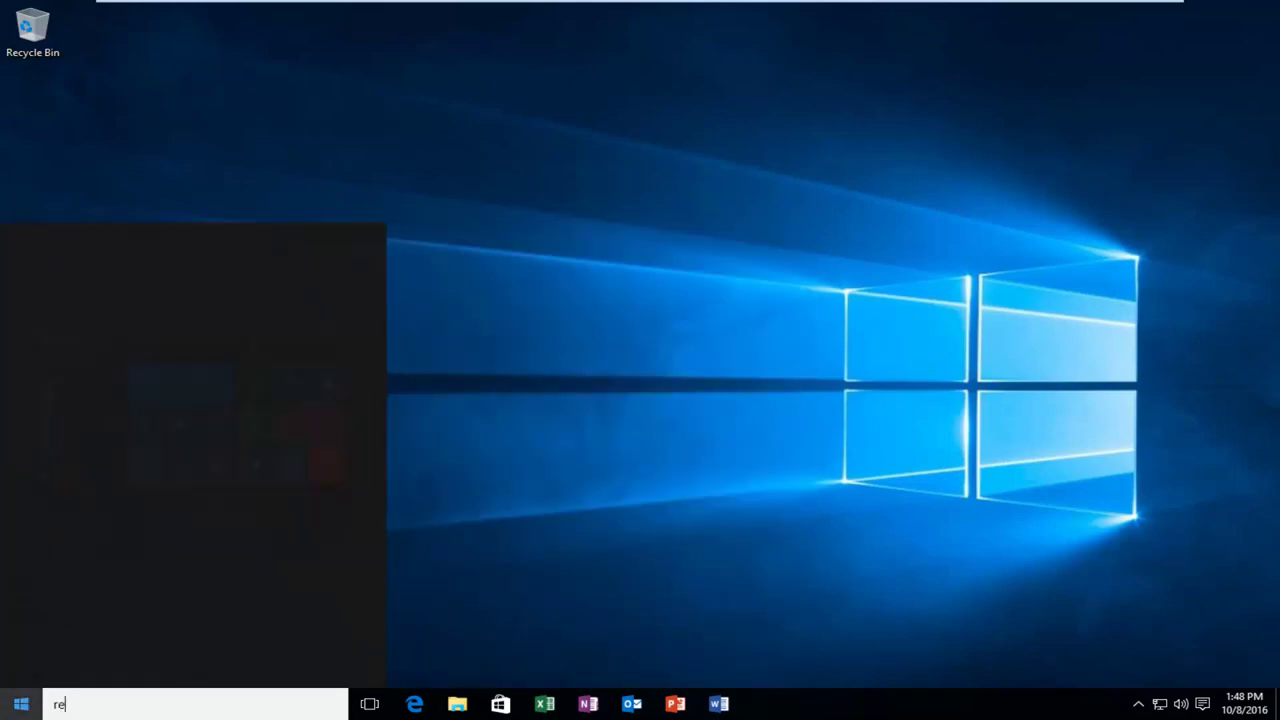
type("gedit")
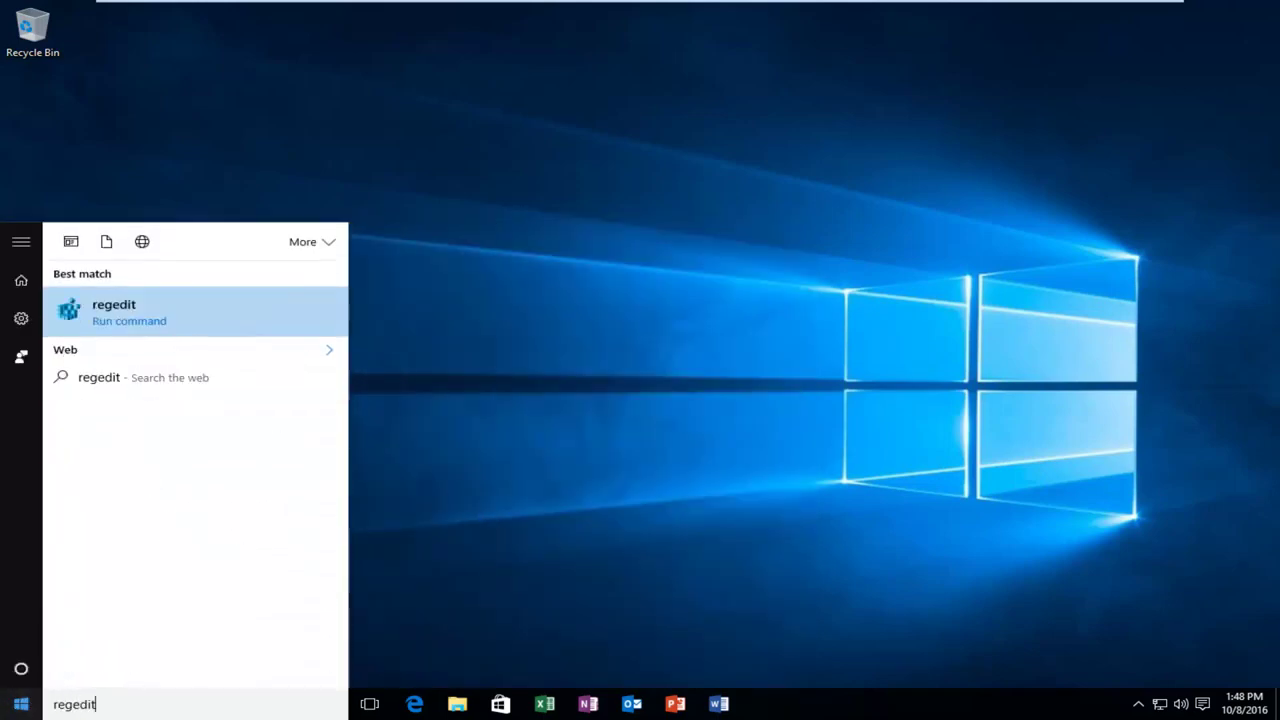
right_click(117, 316)
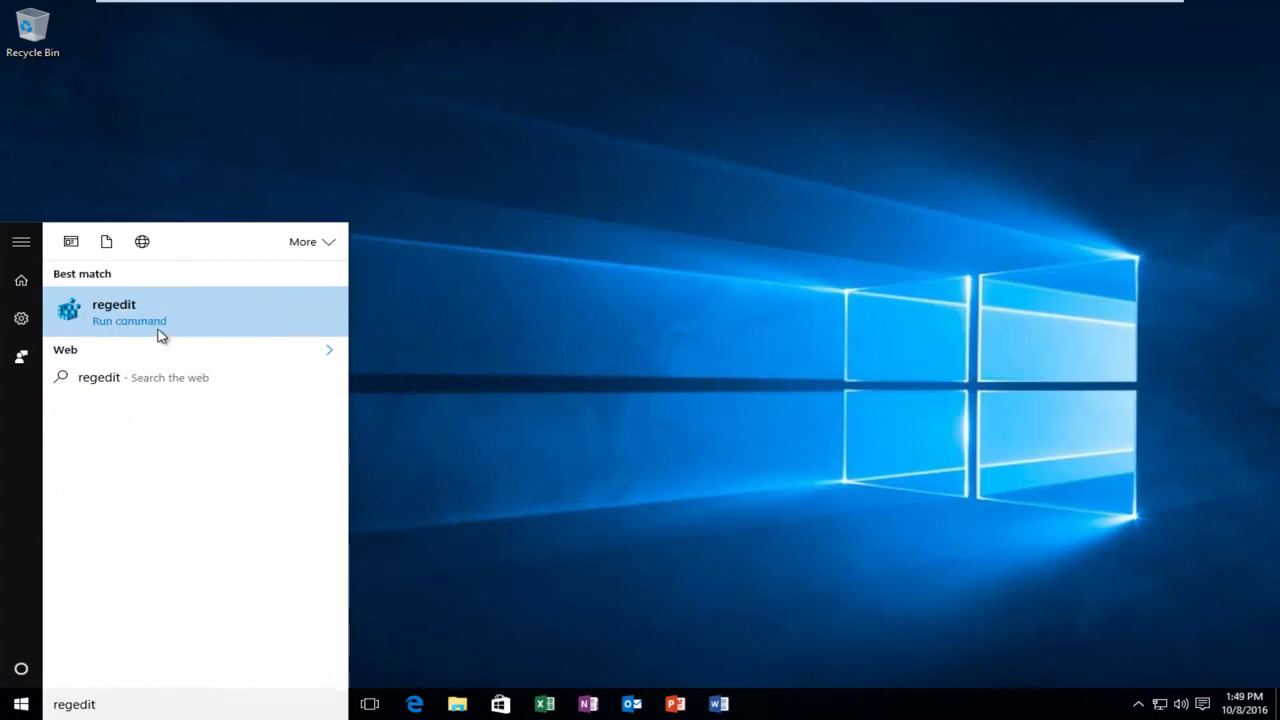
left_click(160, 330)
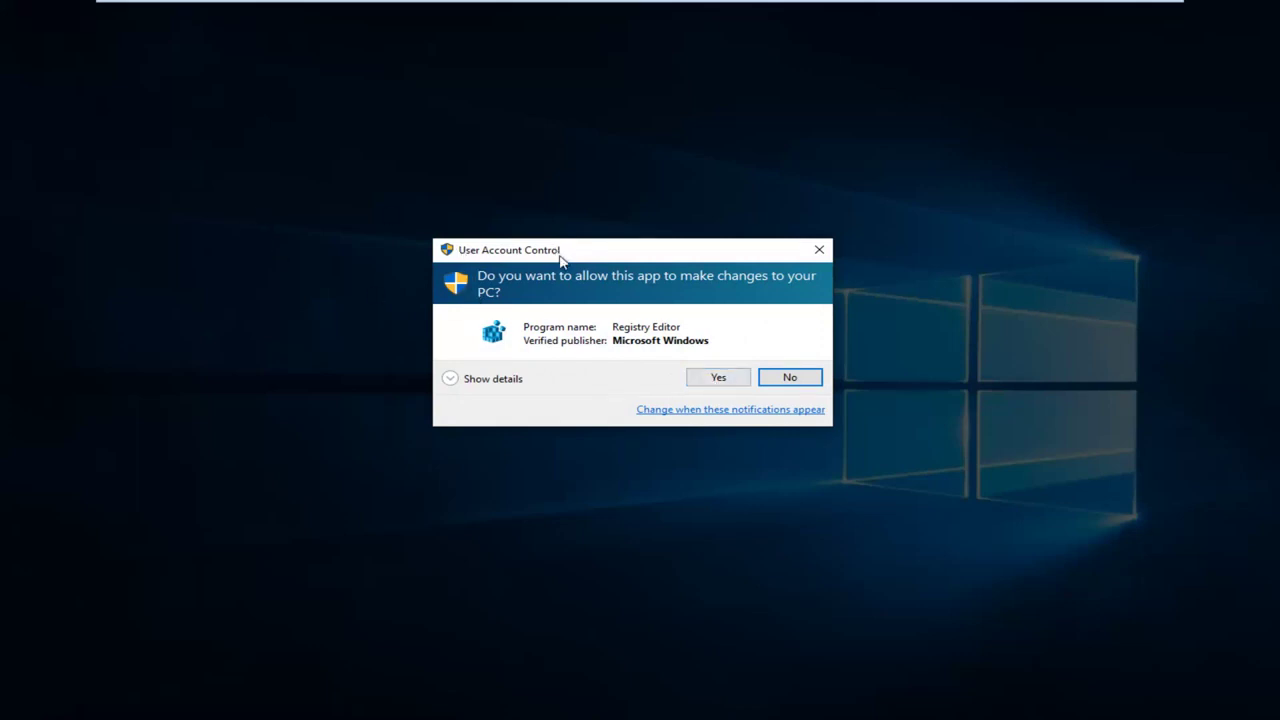
left_click(709, 384)
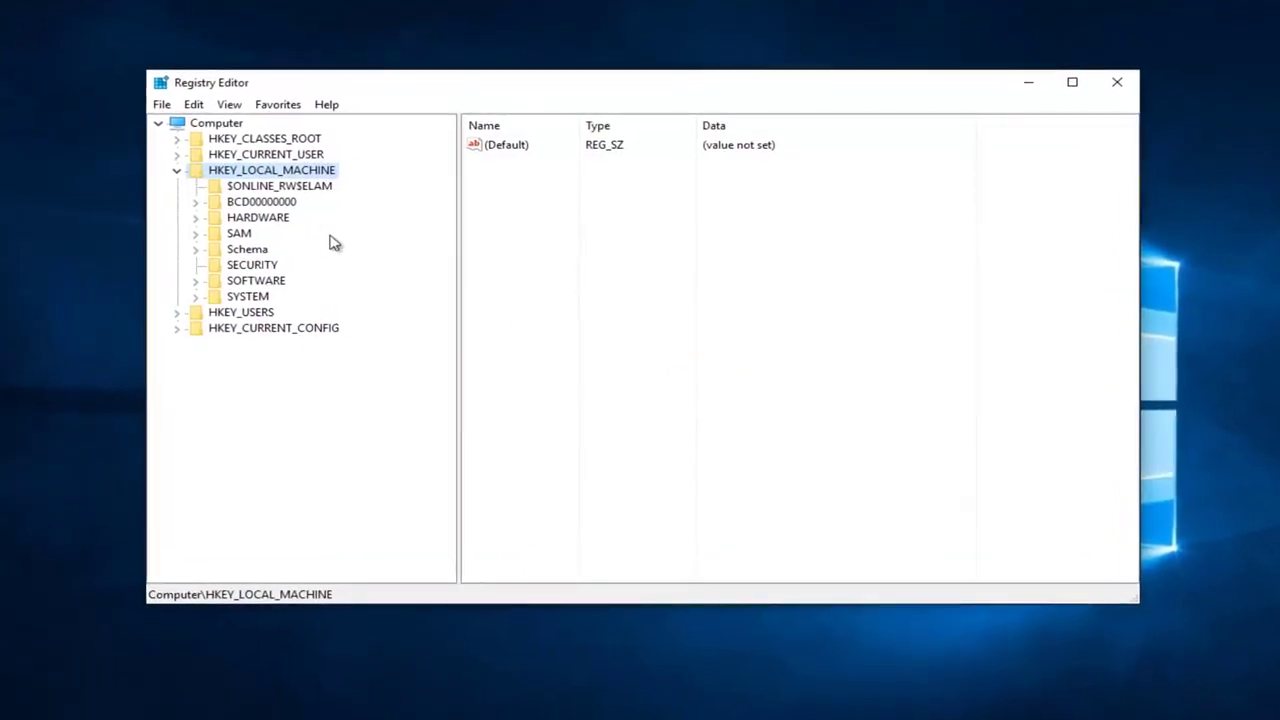
Expand the registry tree through HKEY_LOCAL_MACHINE > SOFTWARE > Policies > Microsoft > Windows.
left_click(219, 172)
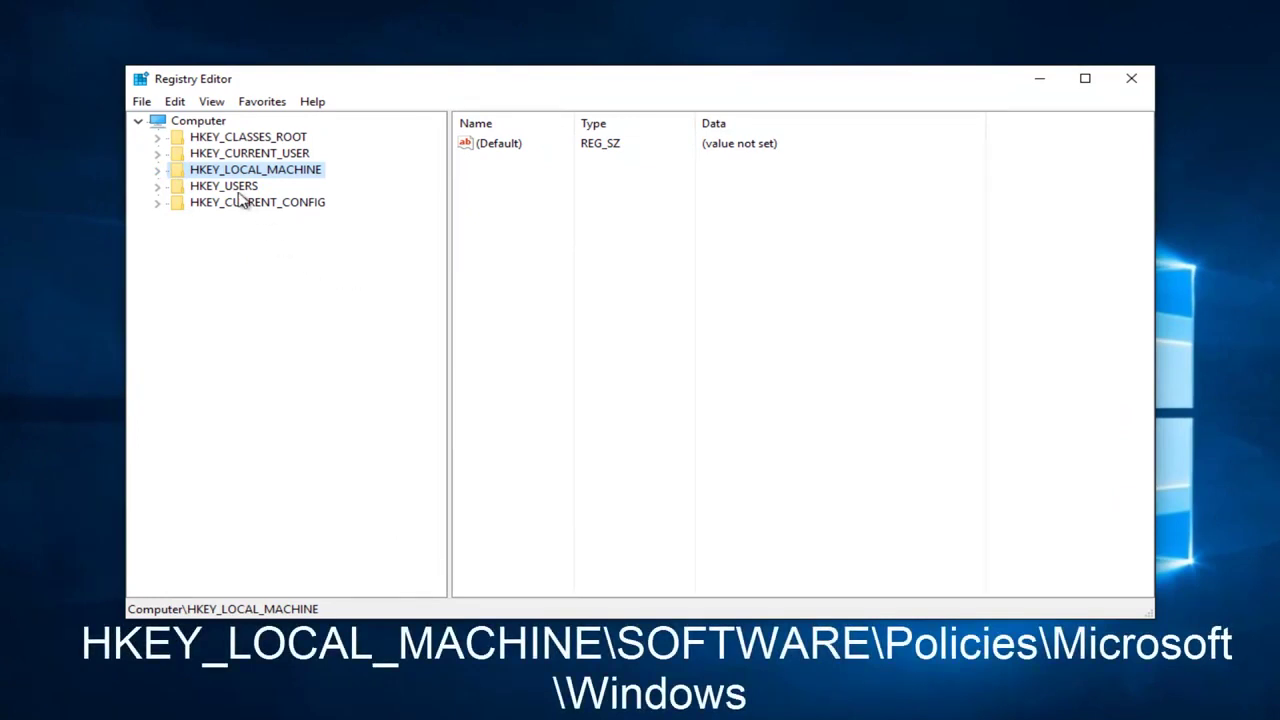
left_click(158, 171)
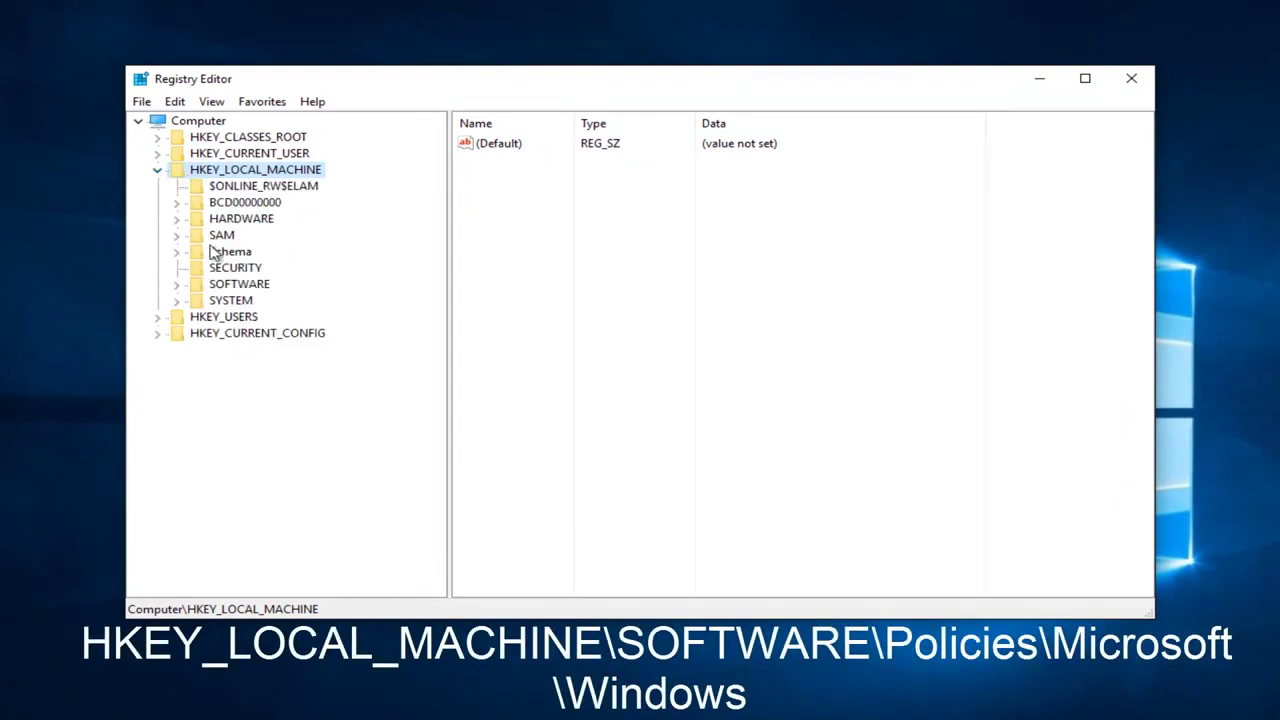
left_click(207, 287)
left_click(178, 285)
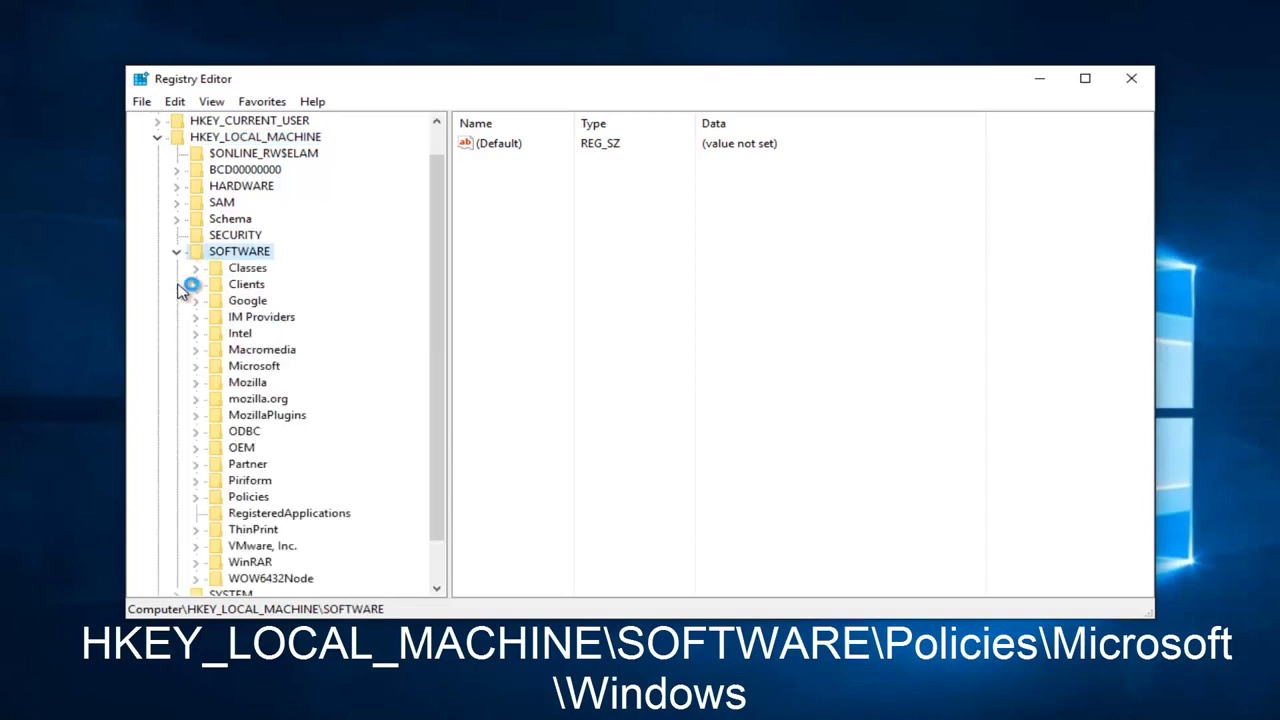
scroll(185, 285, "down", 1)
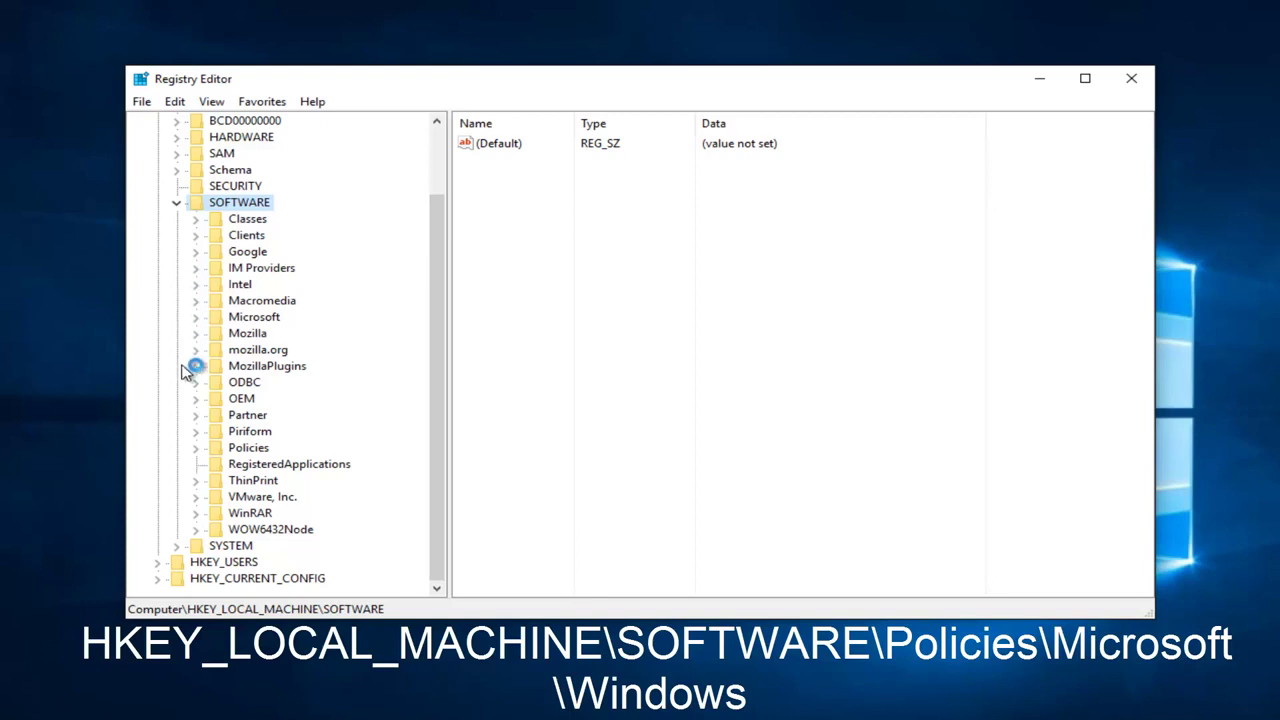
left_click(196, 448)
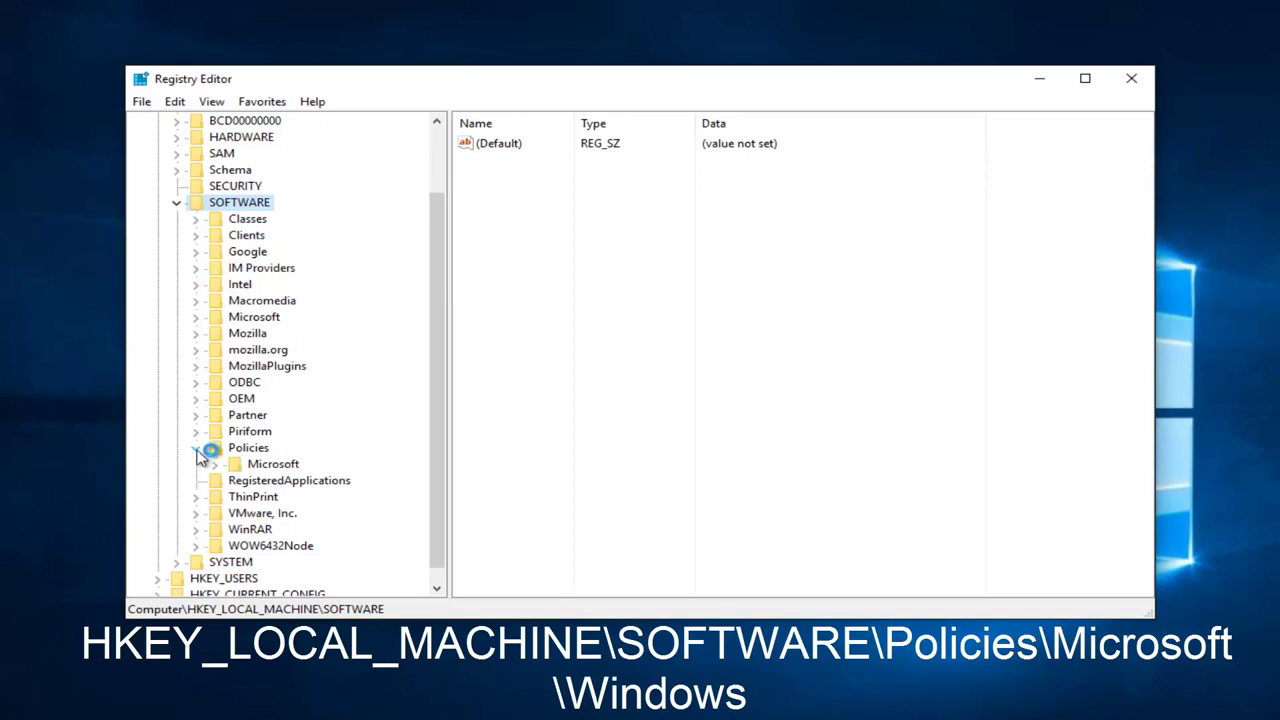
left_click(216, 465)
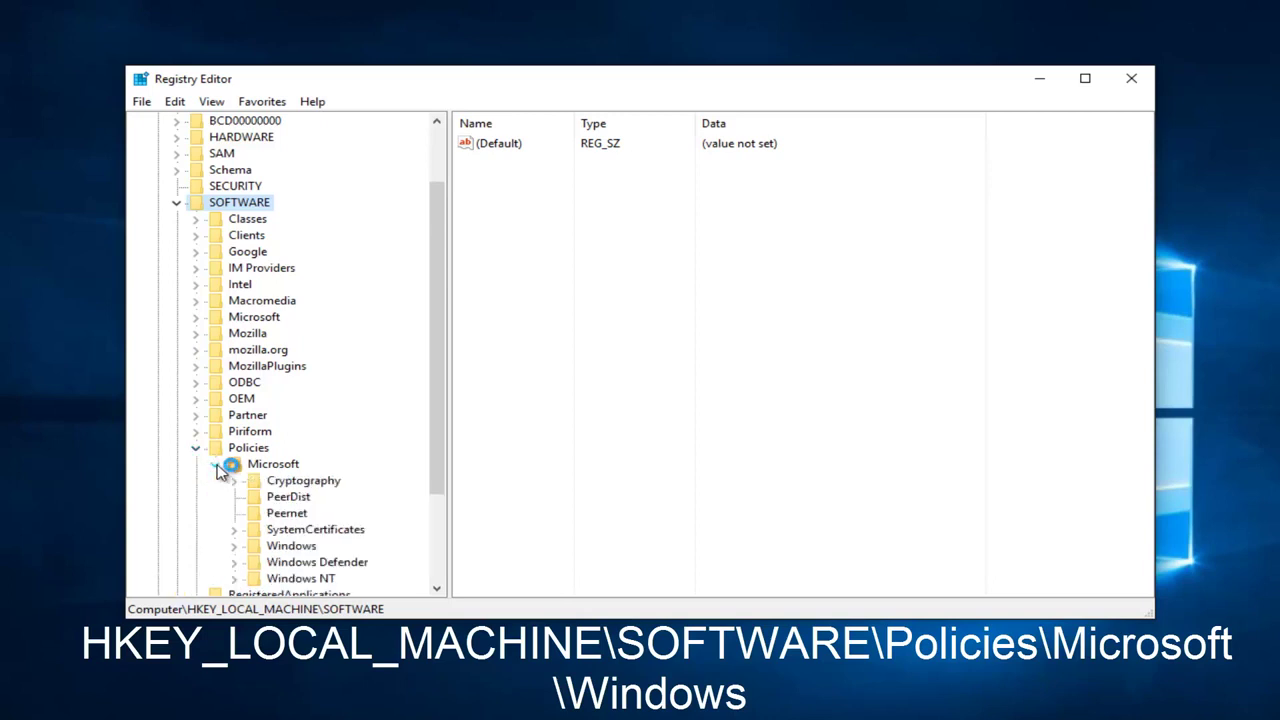
scroll(220, 472, "down", 1)
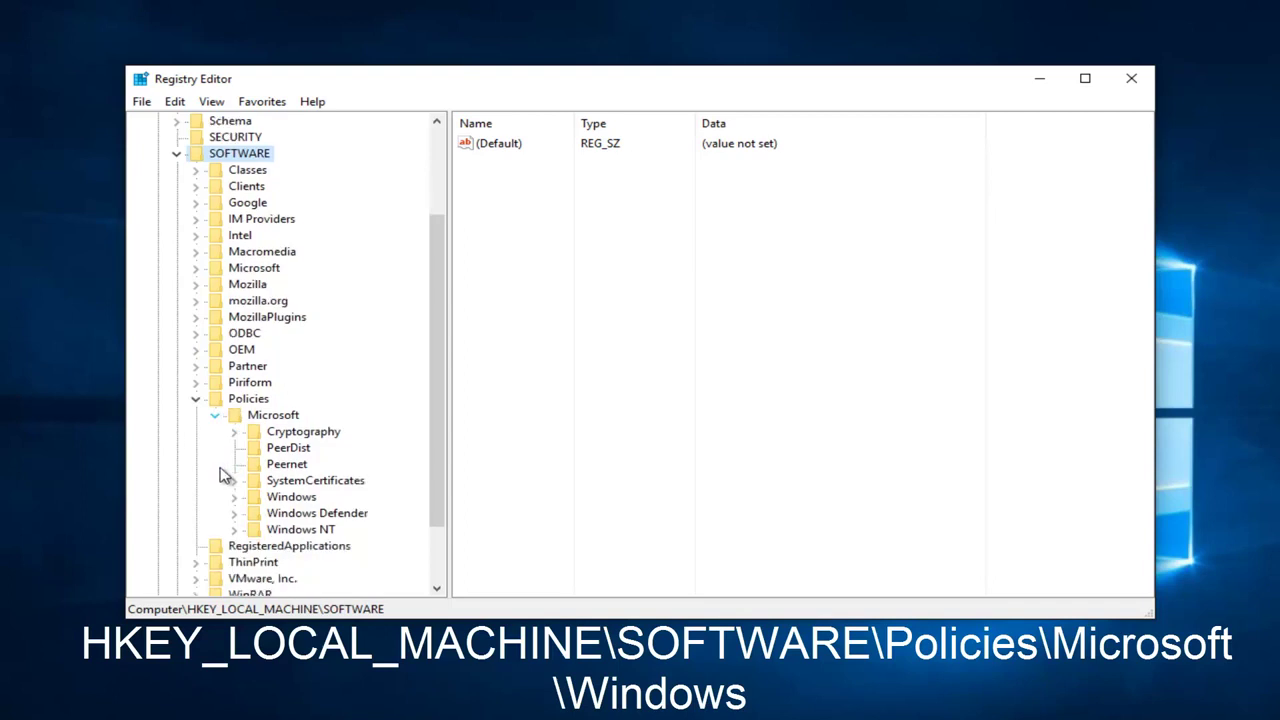
left_click(235, 498)
scroll(297, 431, "down", 1)
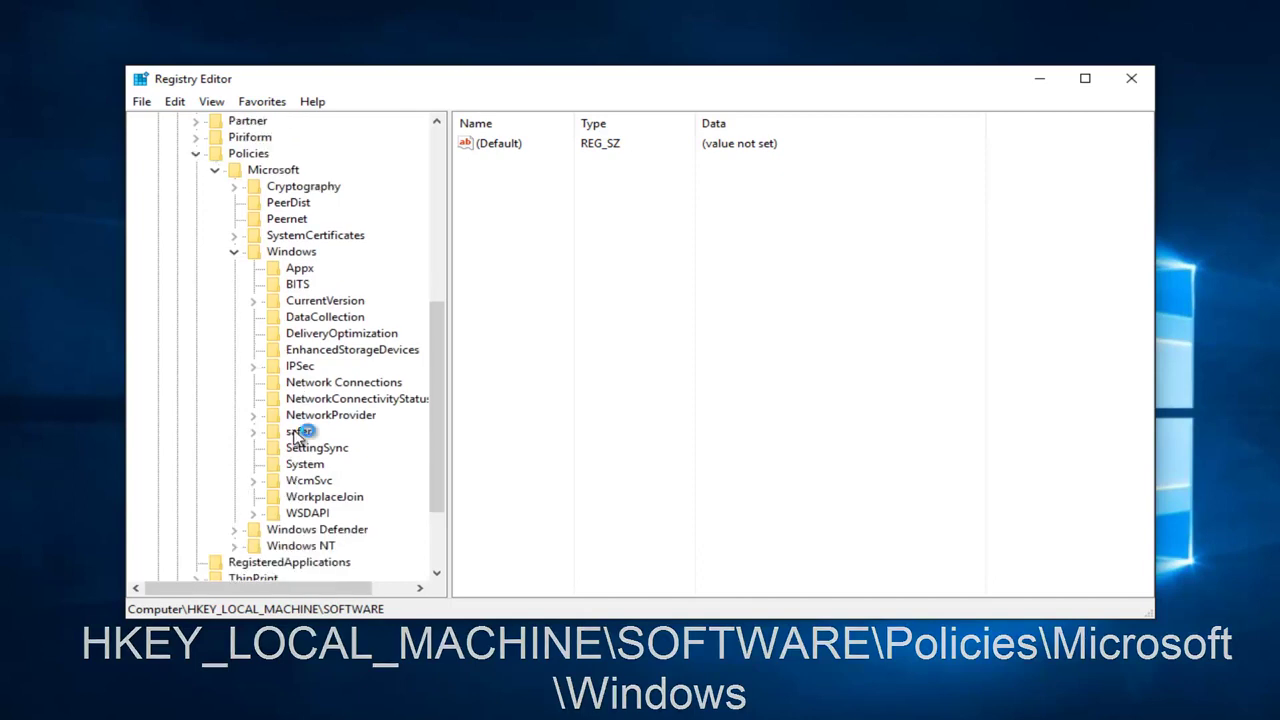
Add a new subkey named 'Windows Search' under Policies\Microsoft\Windows.
right_click(285, 255)
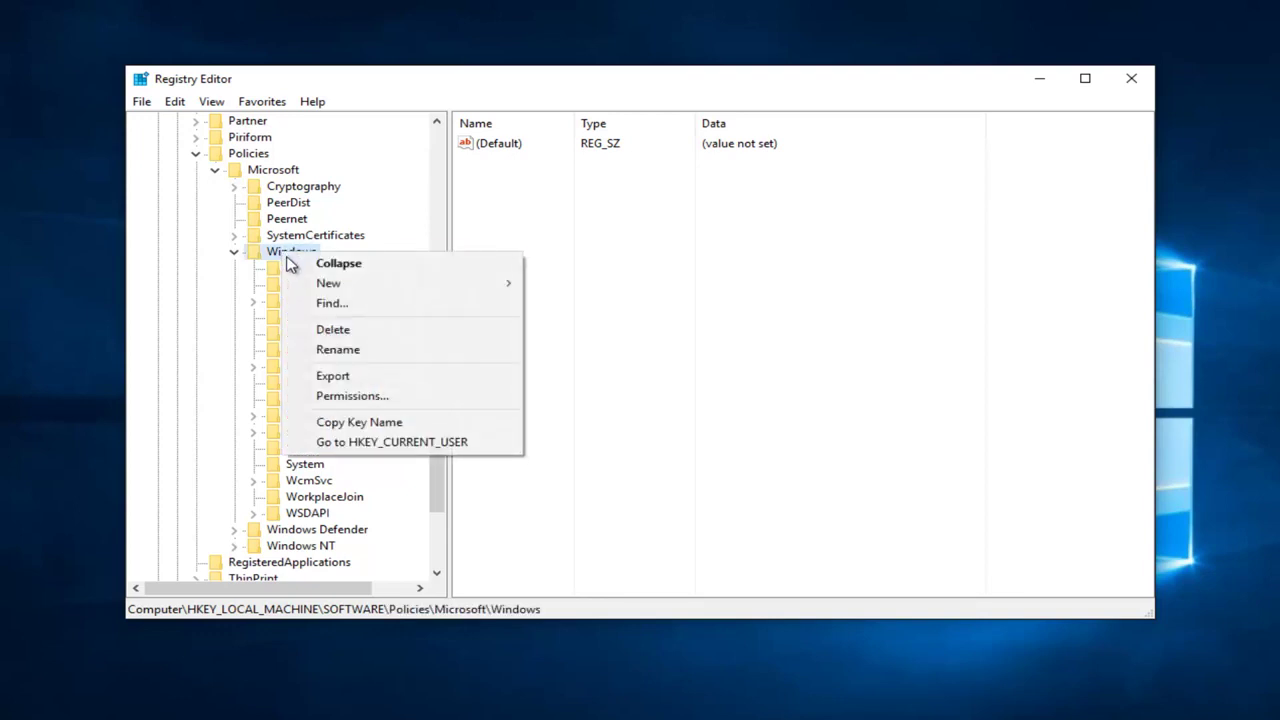
mouse_move(328, 287)
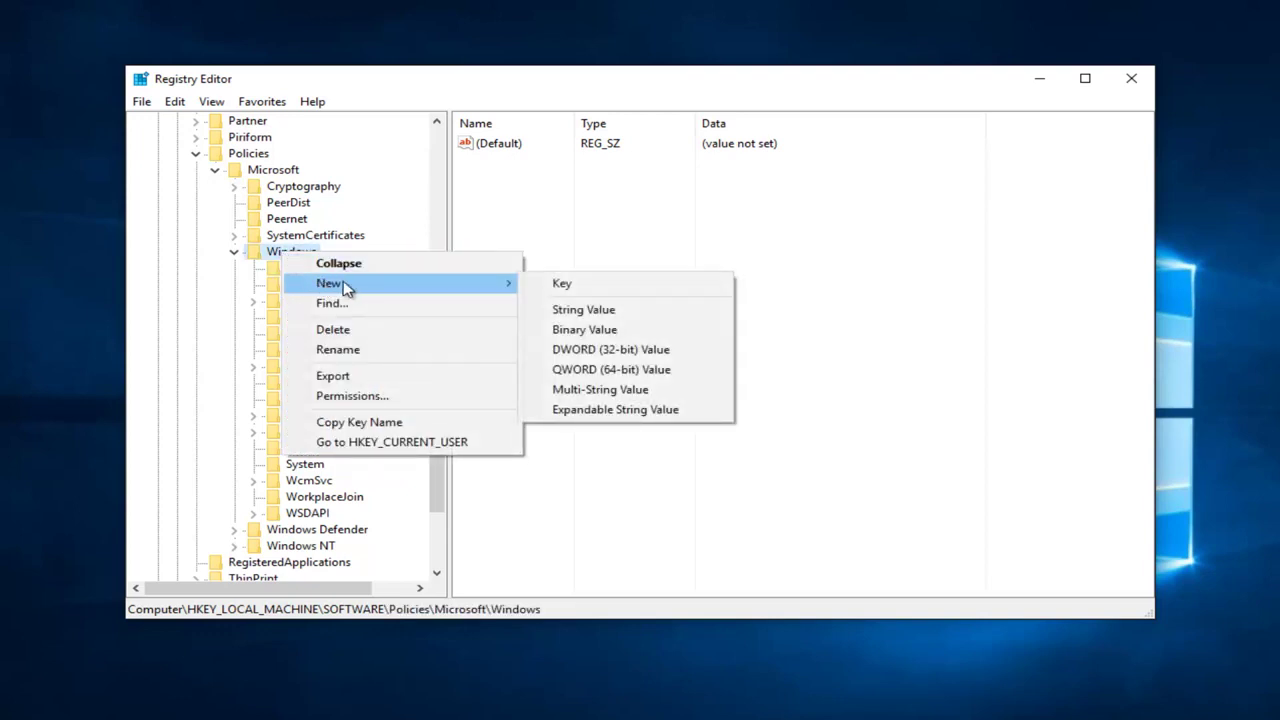
left_click(566, 285)
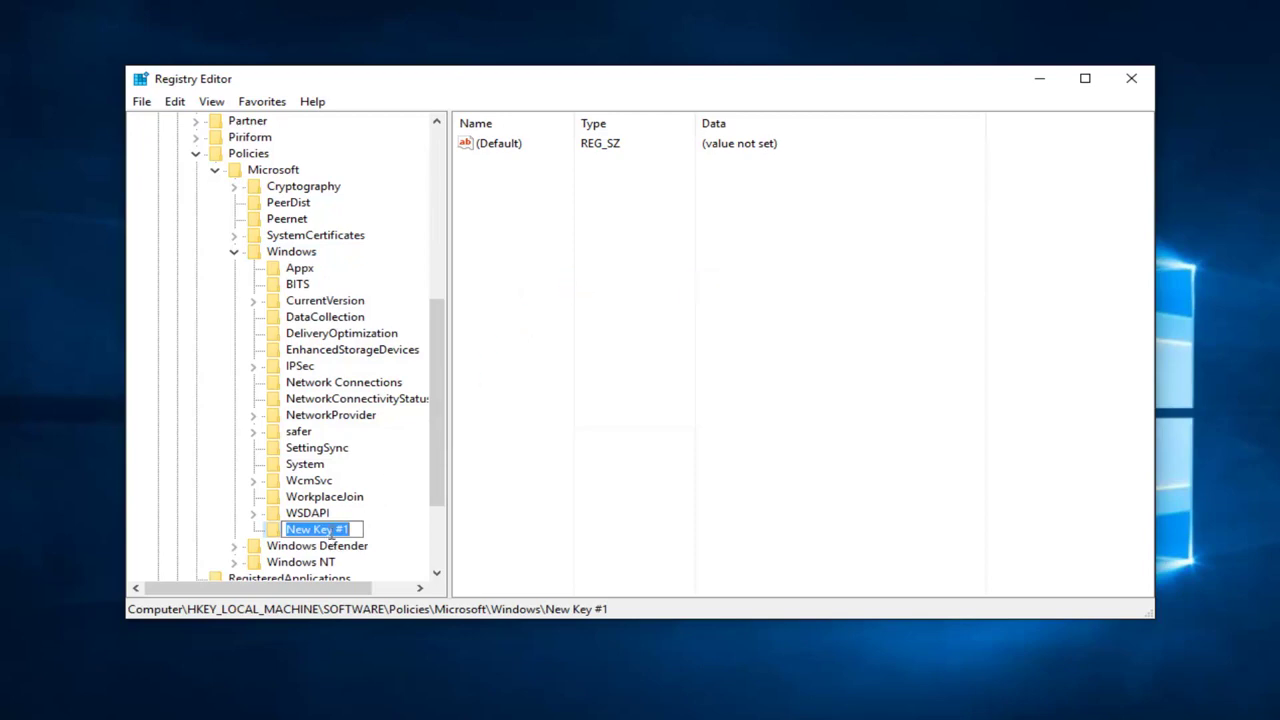
type("Windows")
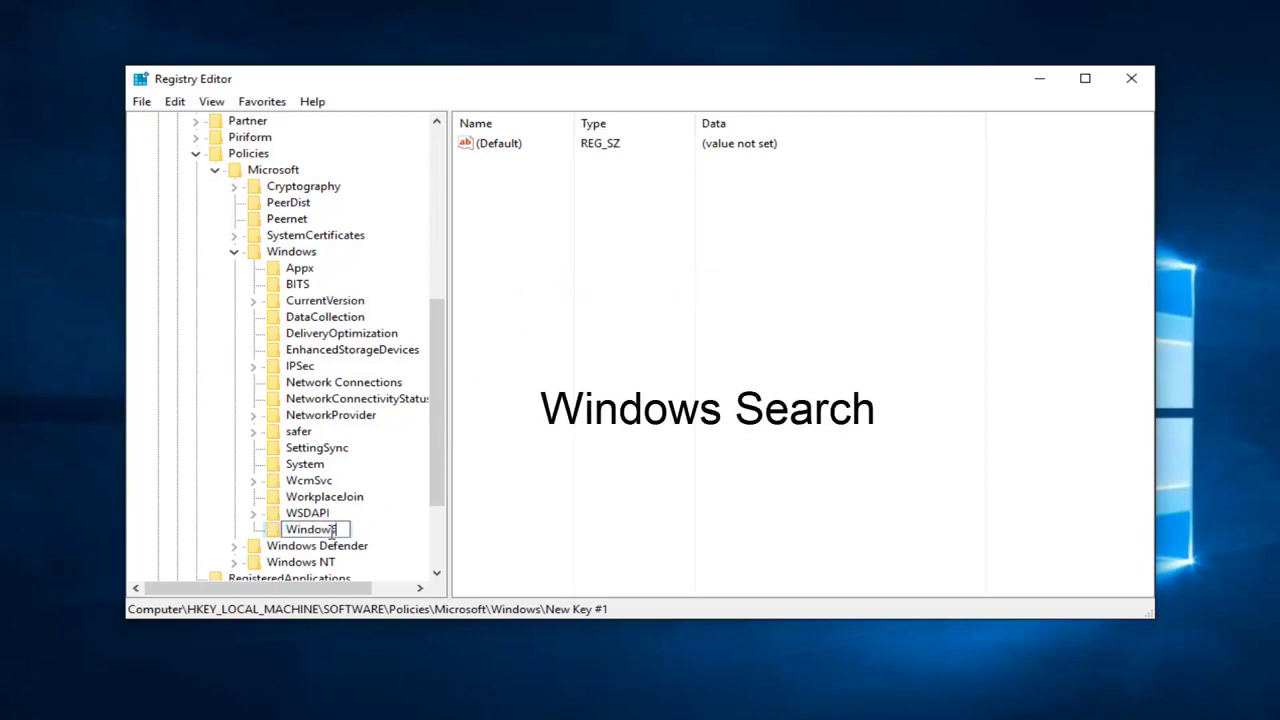
type(" Search")
key("Return")
scroll(378, 520, "down", 1)
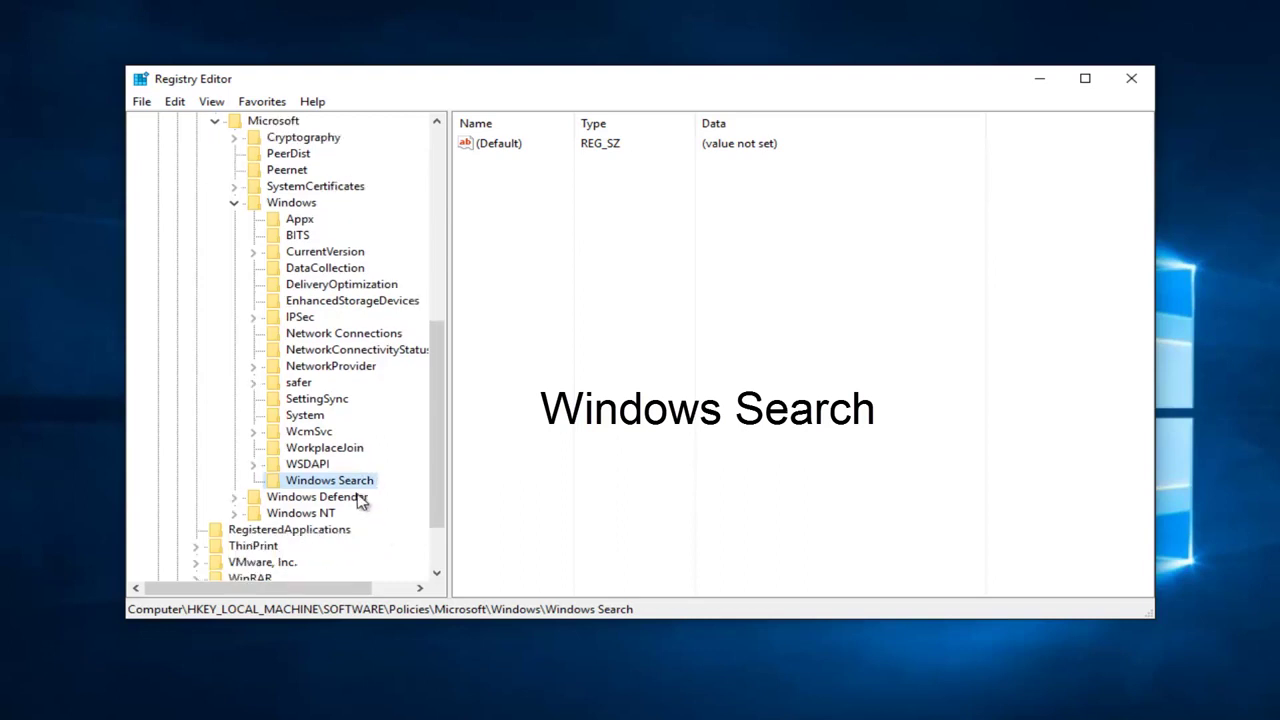
right_click(297, 487)
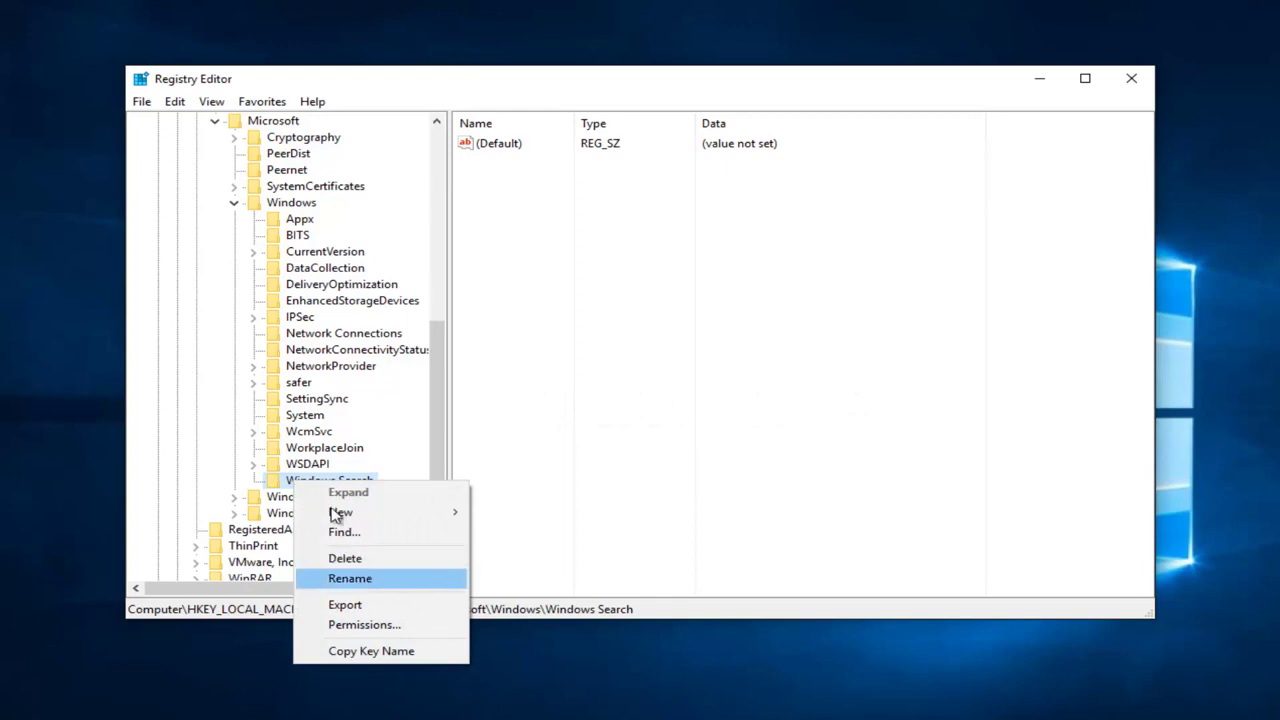
left_click(309, 478)
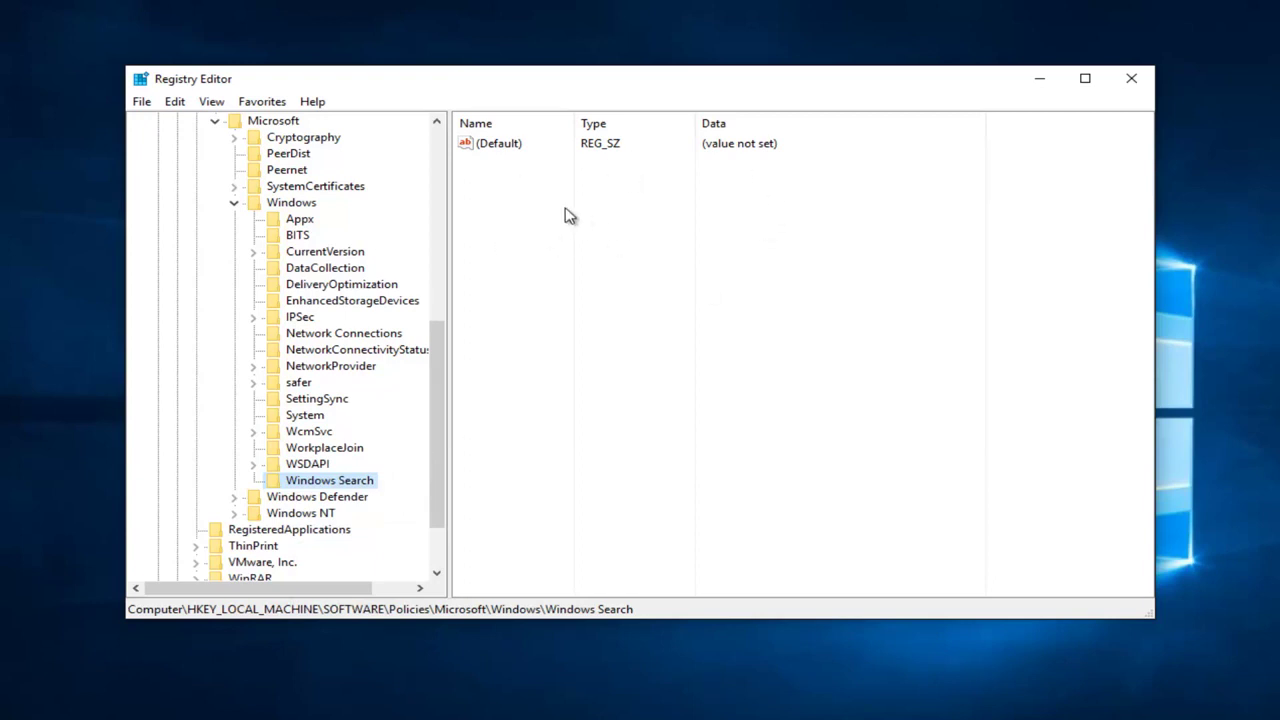
Create a DWORD (32-bit) value named AllowCortana in the Windows Search key.
right_click(505, 183)
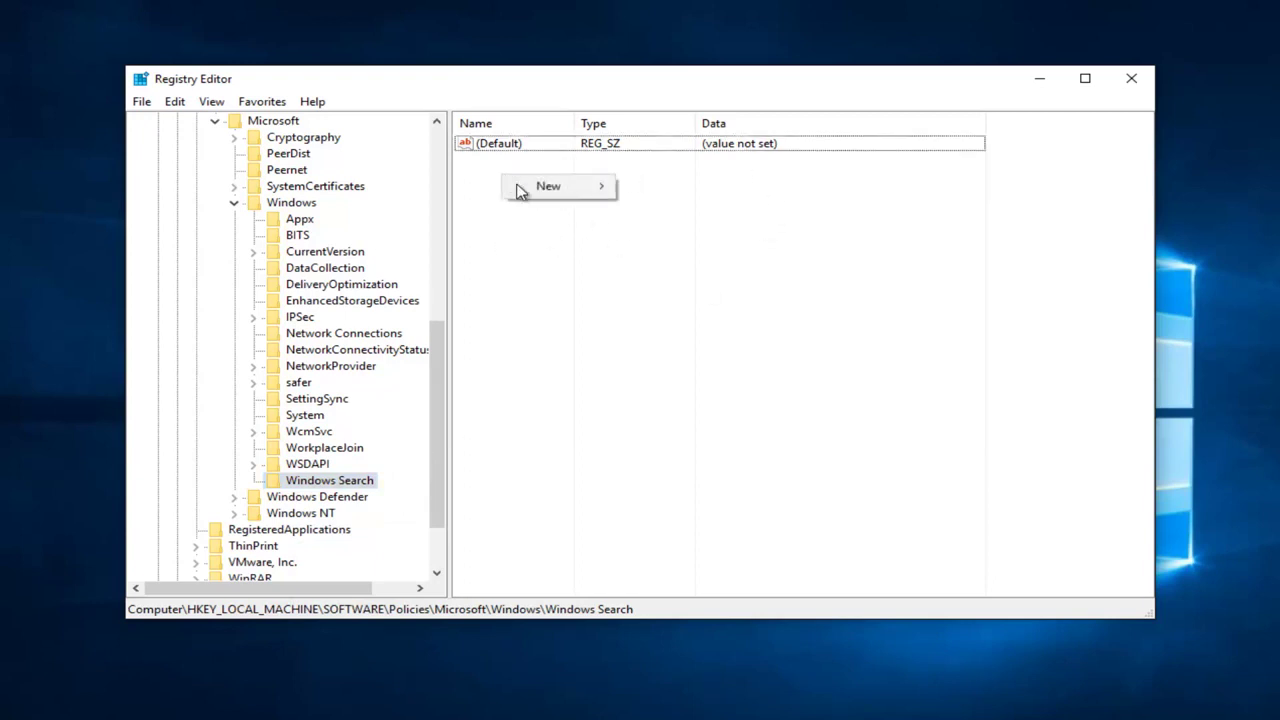
mouse_move(557, 196)
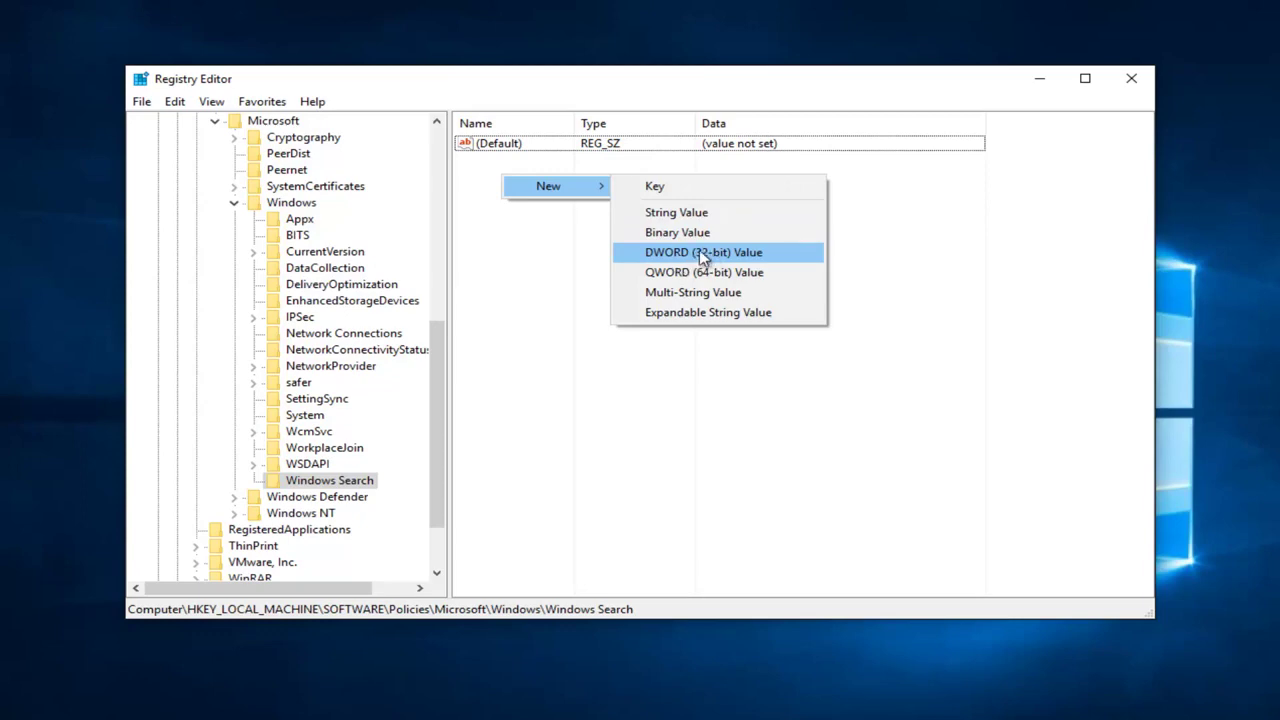
left_click(678, 254)
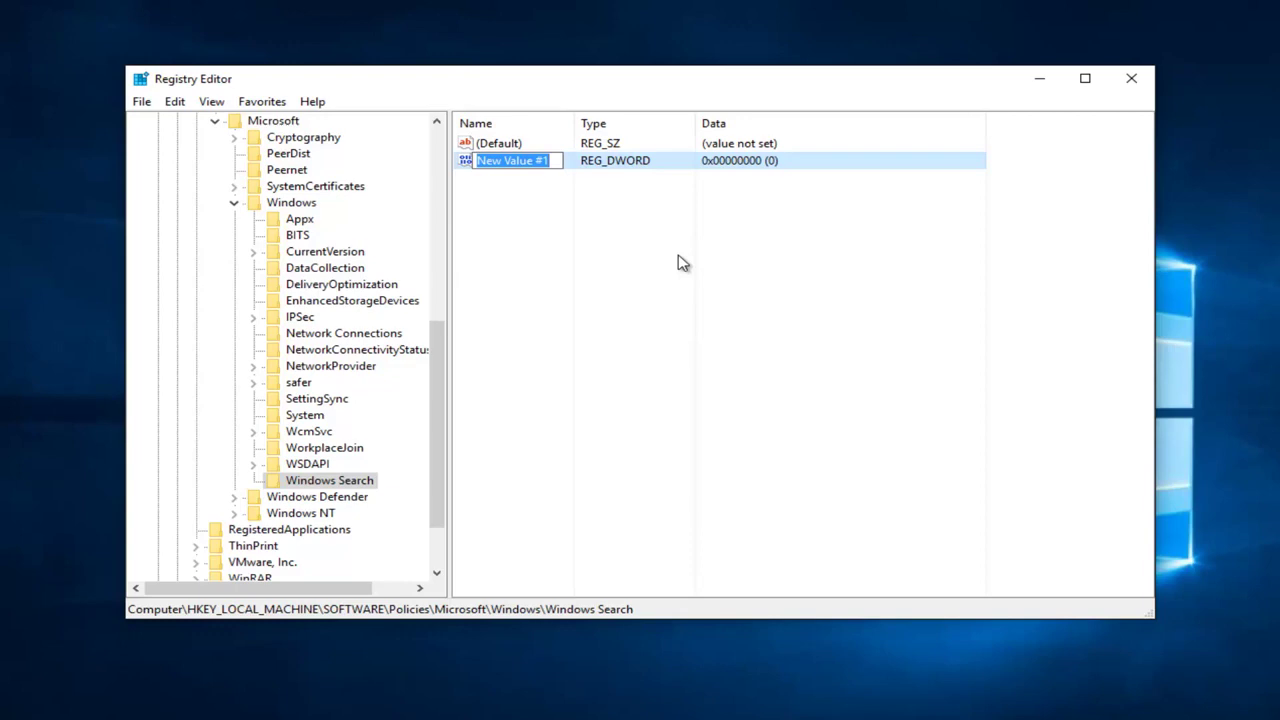
type("Allow")
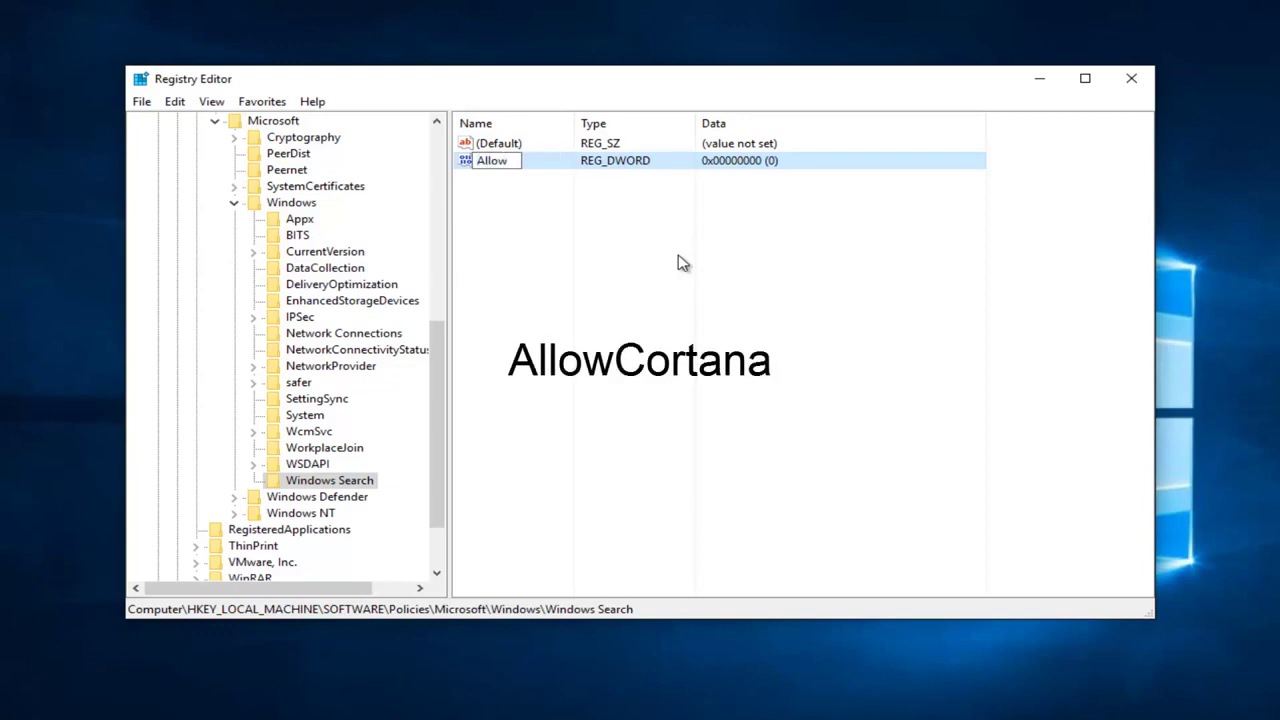
type("Cortana")
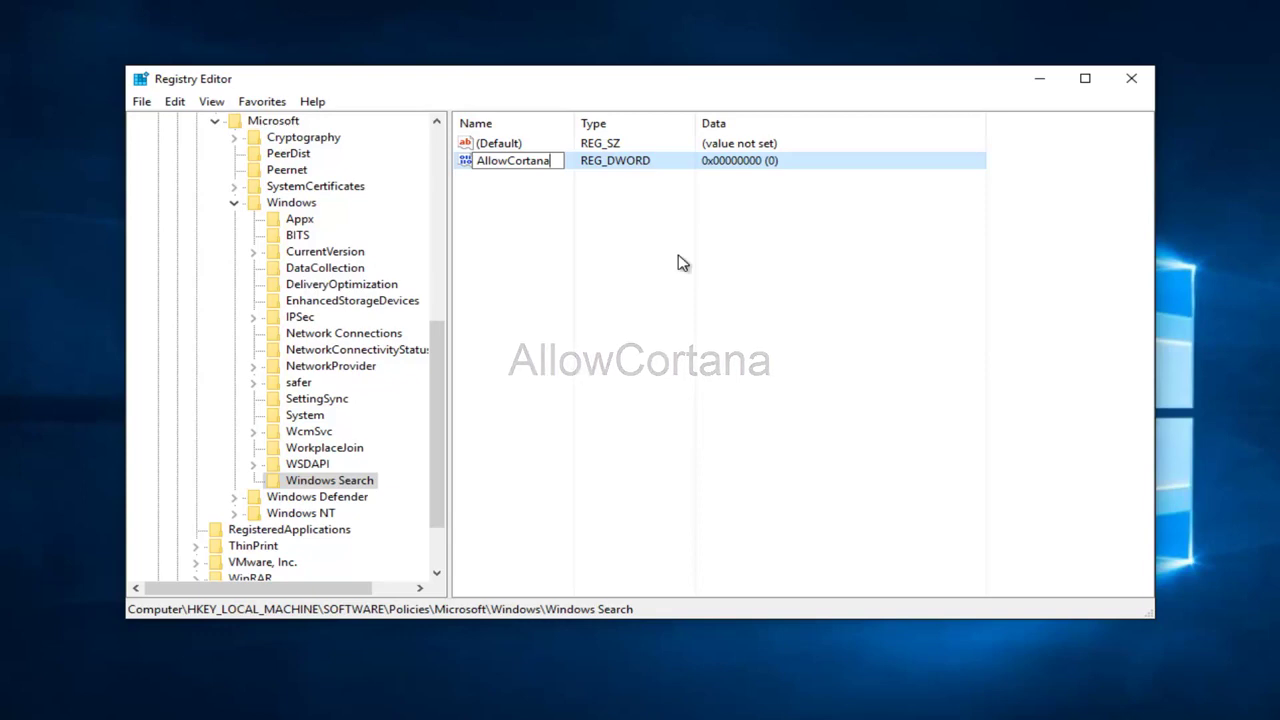
key("Return")
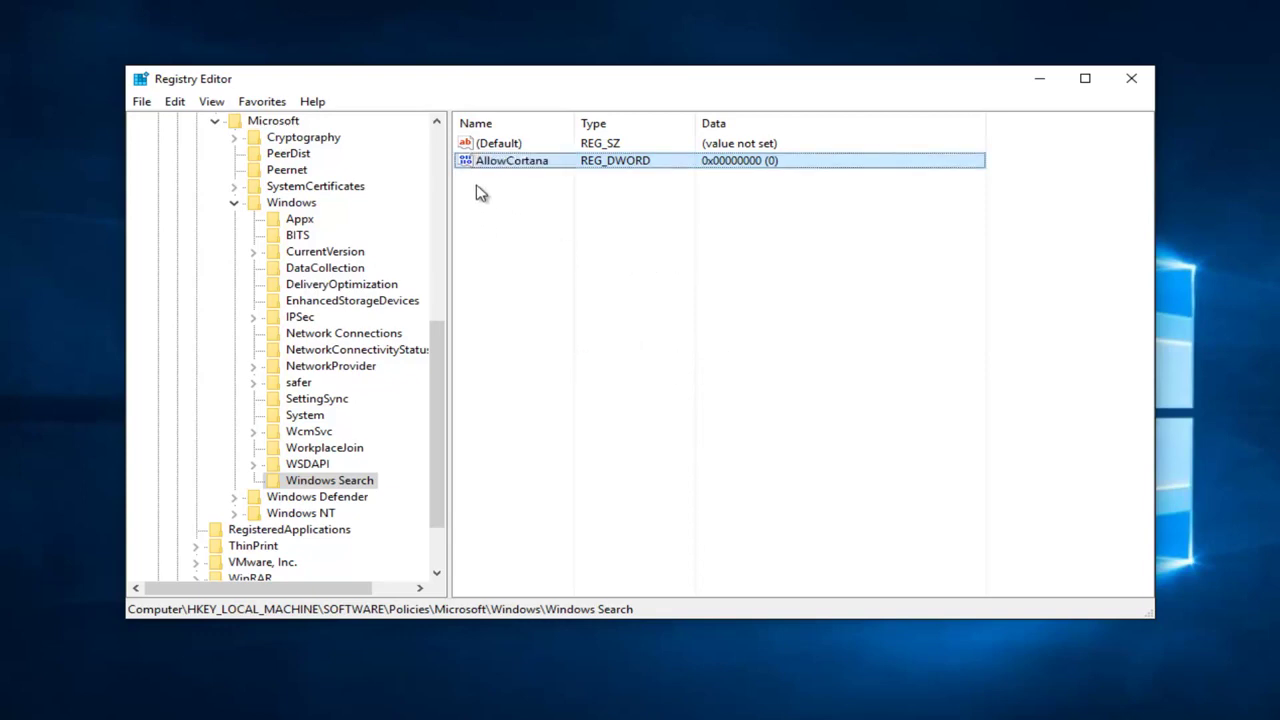
Open AllowCortana for editing and confirm its value data stays 0.
left_click(486, 164)
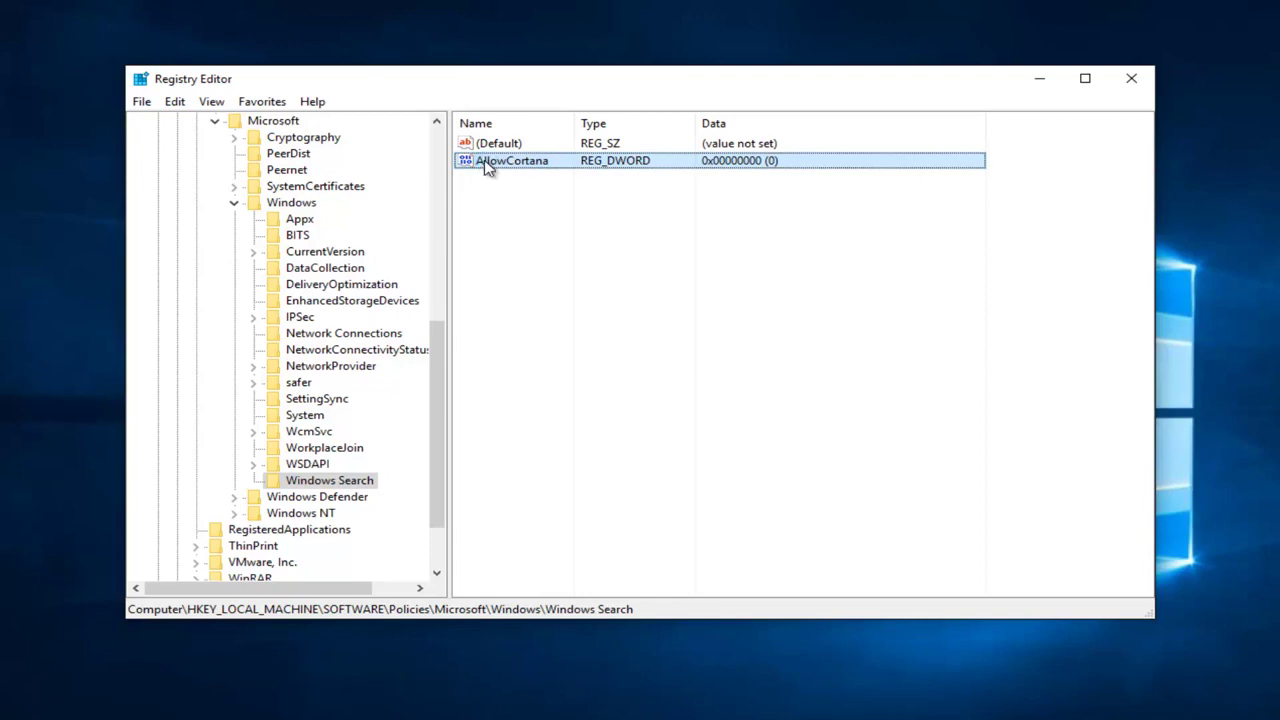
double_click(486, 164)
left_click_drag(406, 157, 681, 185)
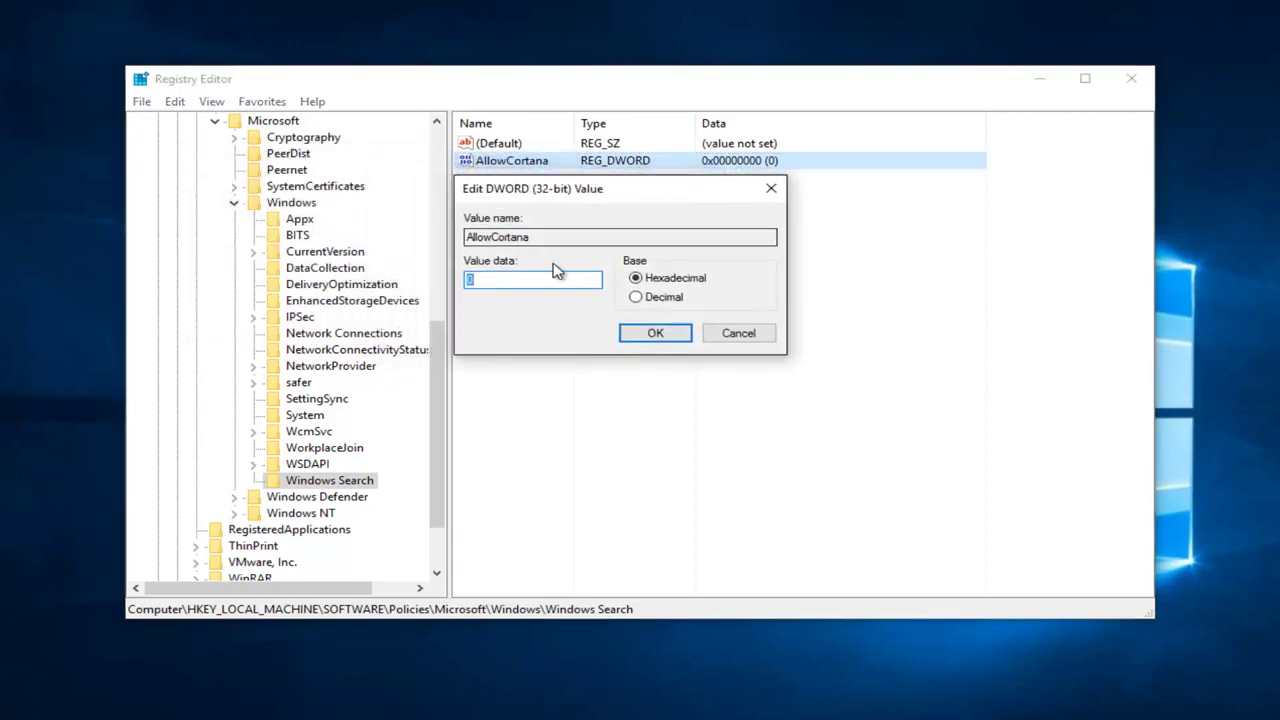
left_click(544, 273)
double_click(468, 280)
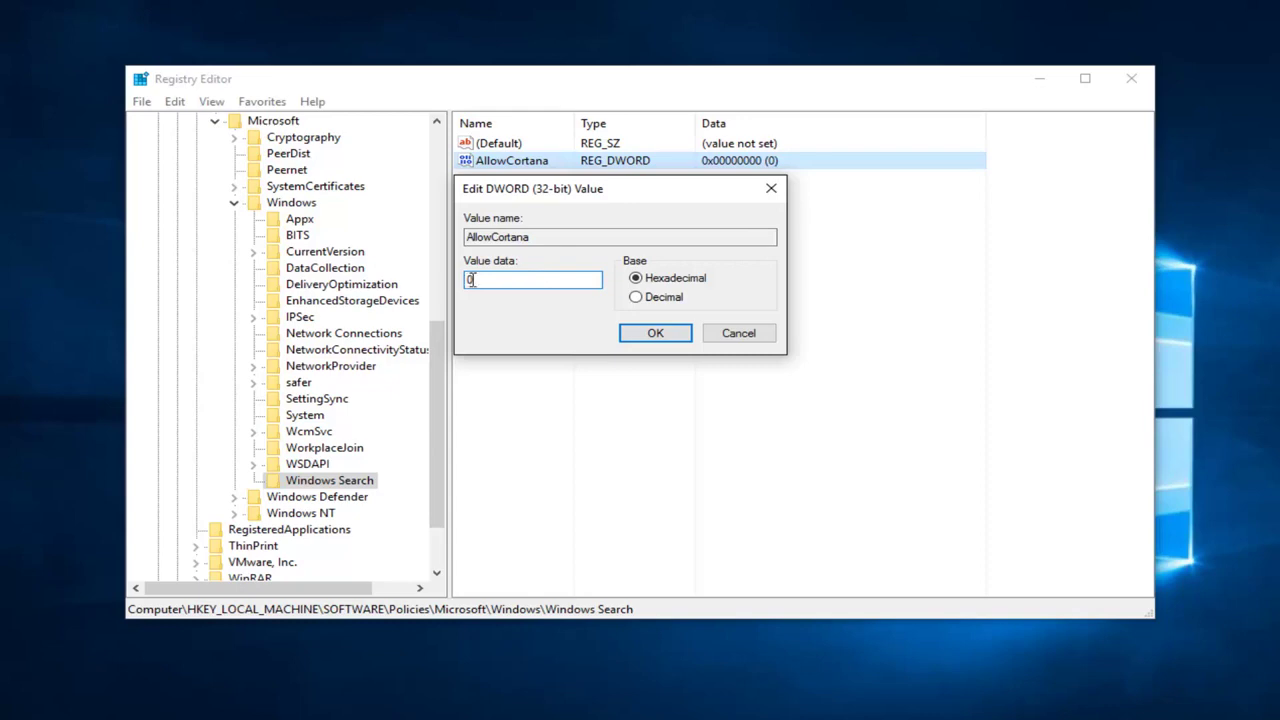
left_click(655, 334)
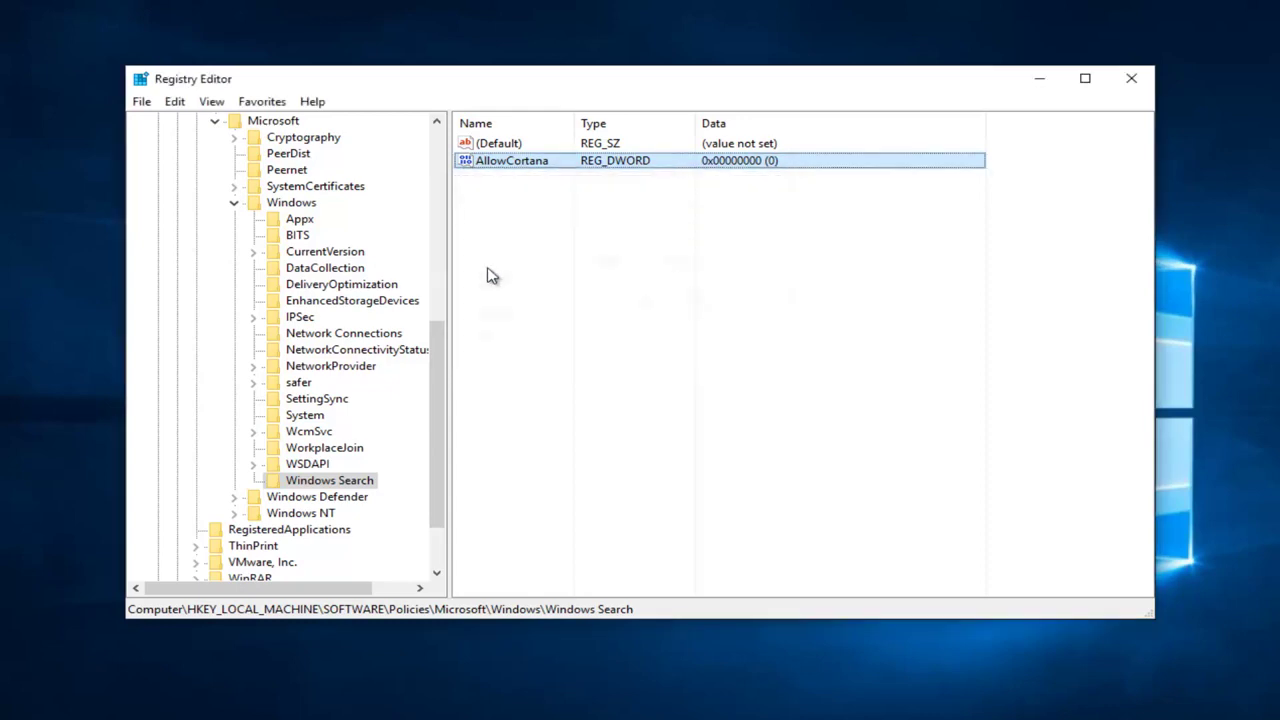
Close Registry Editor and check that Cortana shows the company policy message.
left_click(1131, 79)
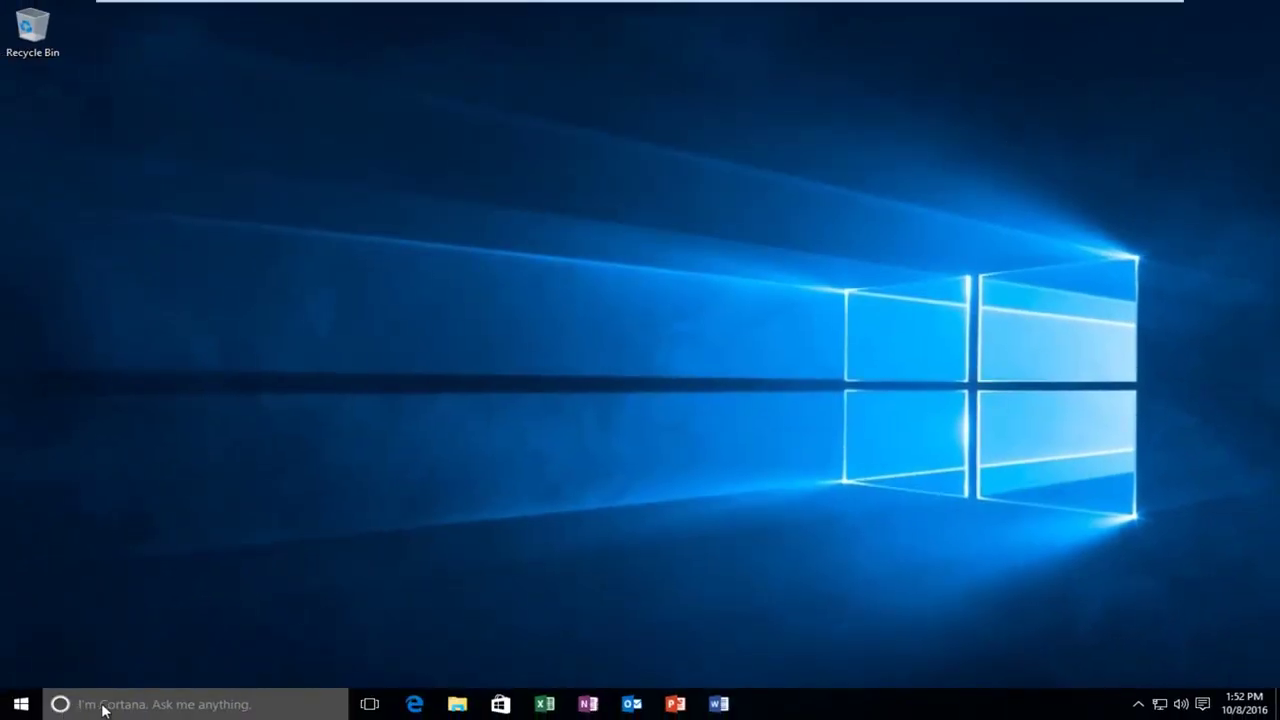
left_click(80, 708)
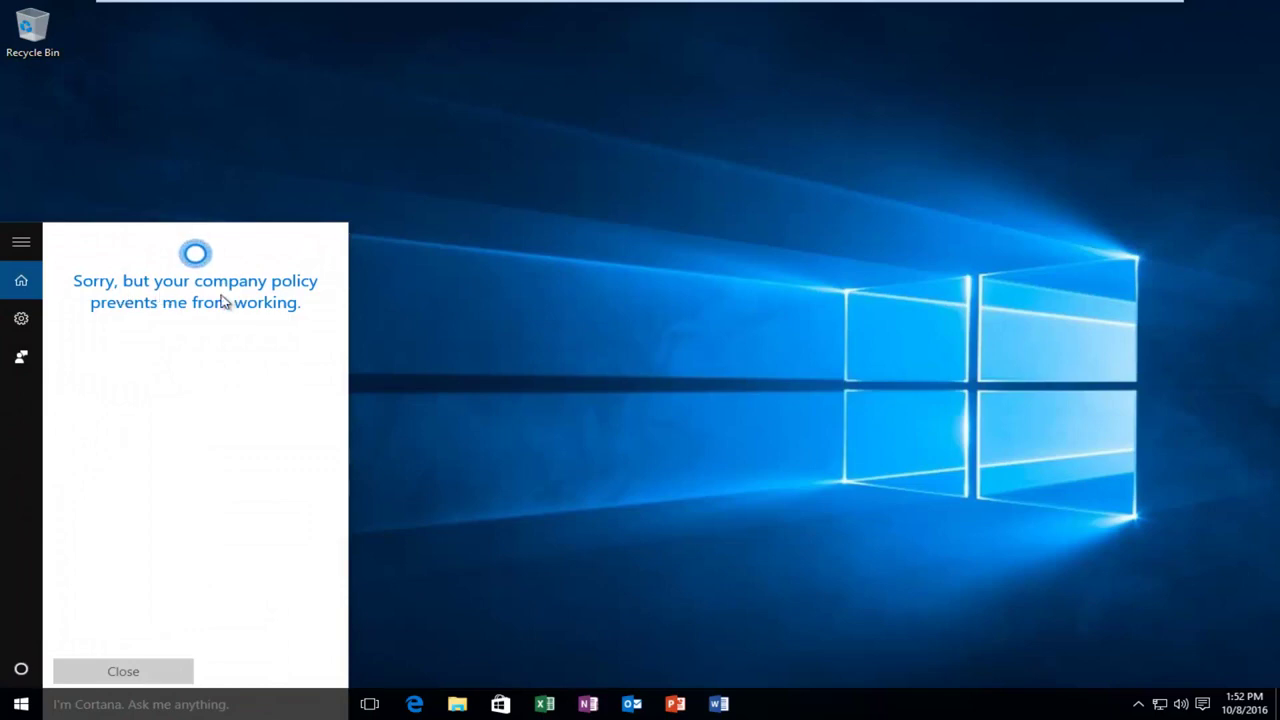
left_click(462, 307)
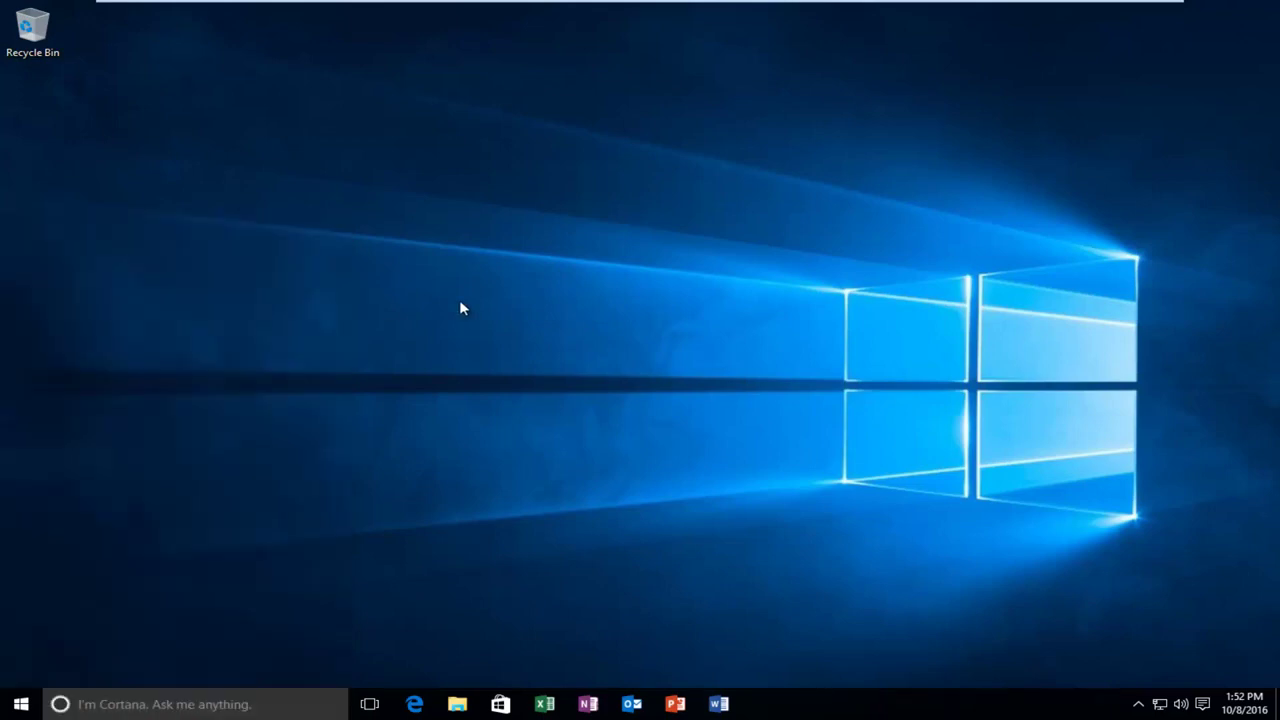
Restart the computer from the Start menu power options.
left_click(6, 708)
left_click(69, 647)
left_click(47, 611)
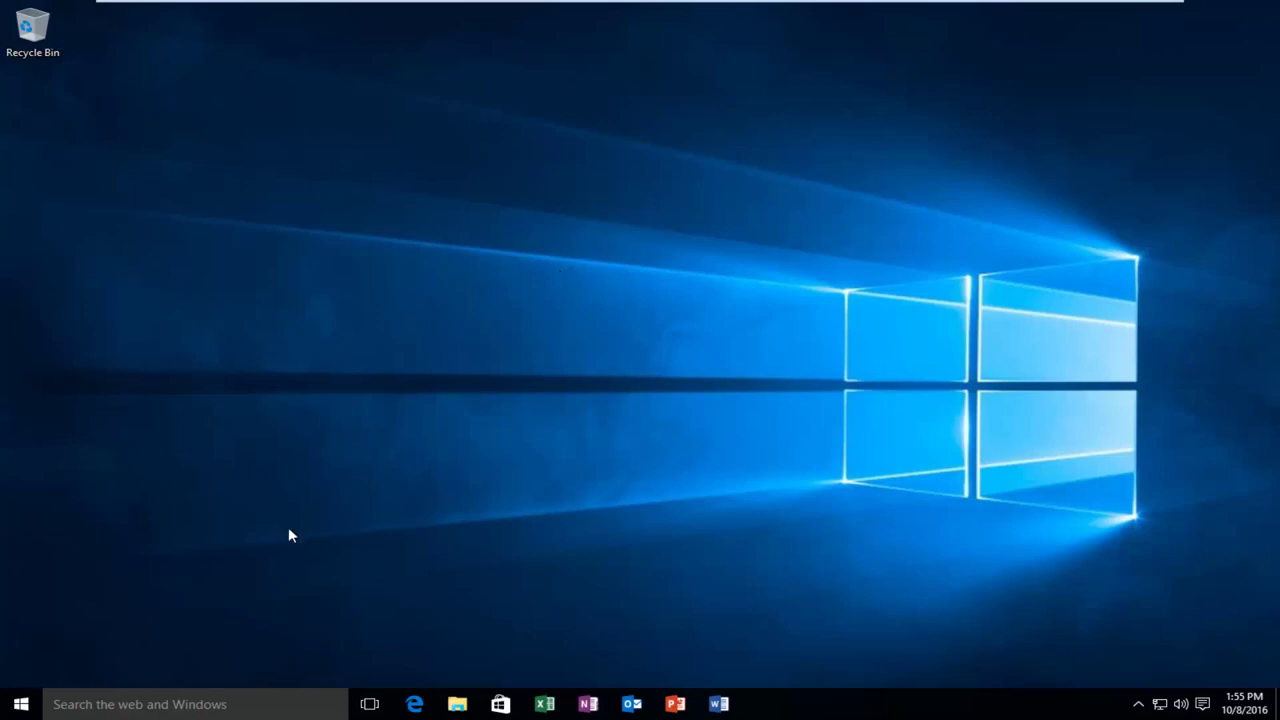
Open the search panel's Settings page, which shows Cortana Off and disabled by company policy.
left_click(156, 706)
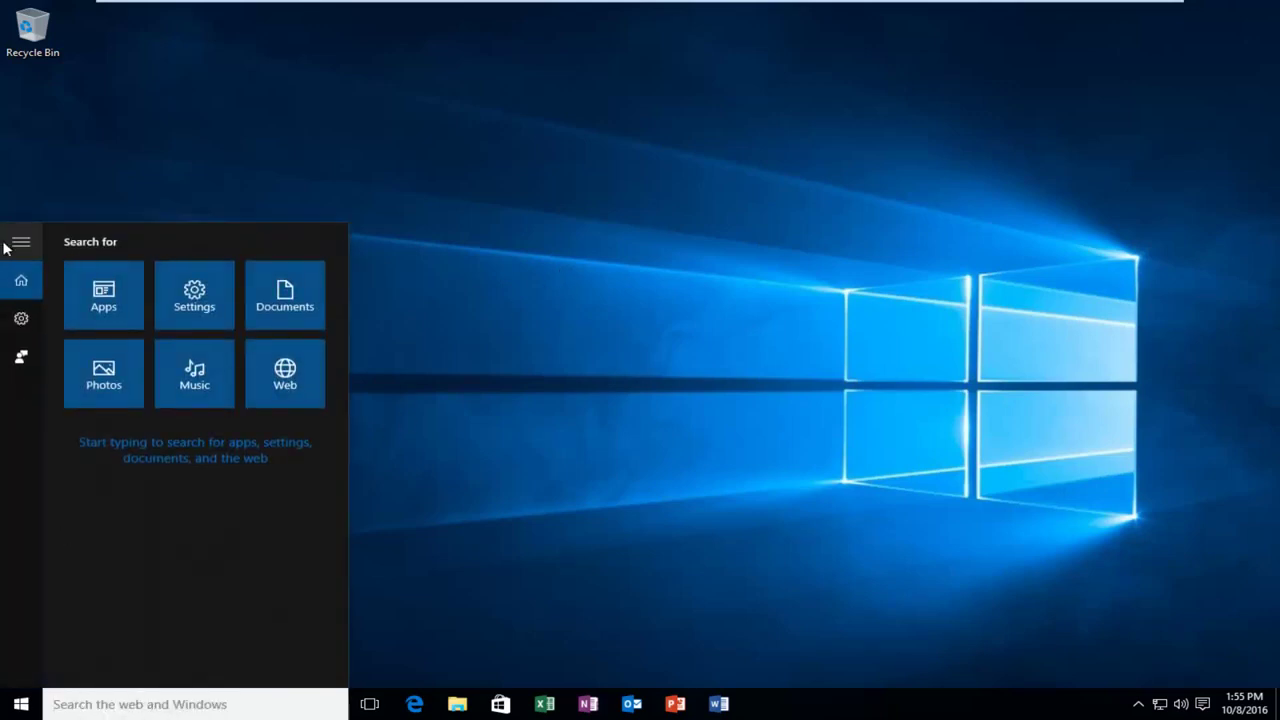
left_click(15, 245)
left_click(15, 318)
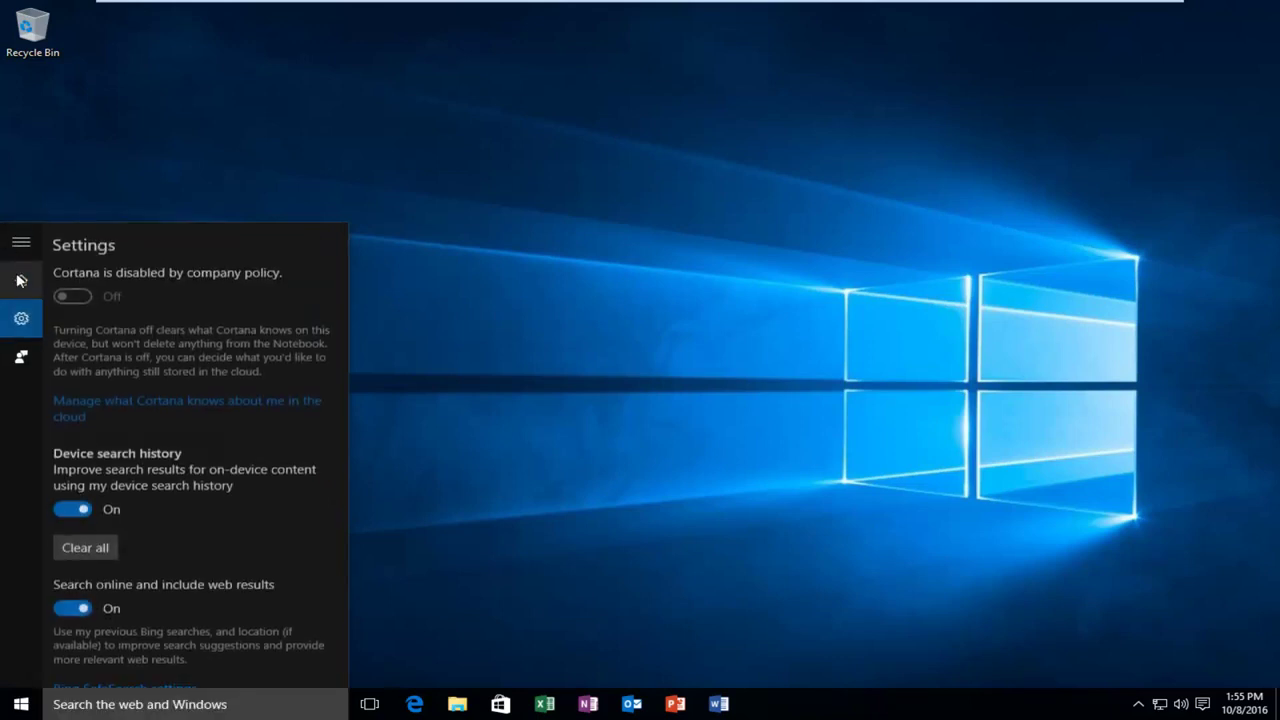
left_click(20, 283)
left_click(107, 712)
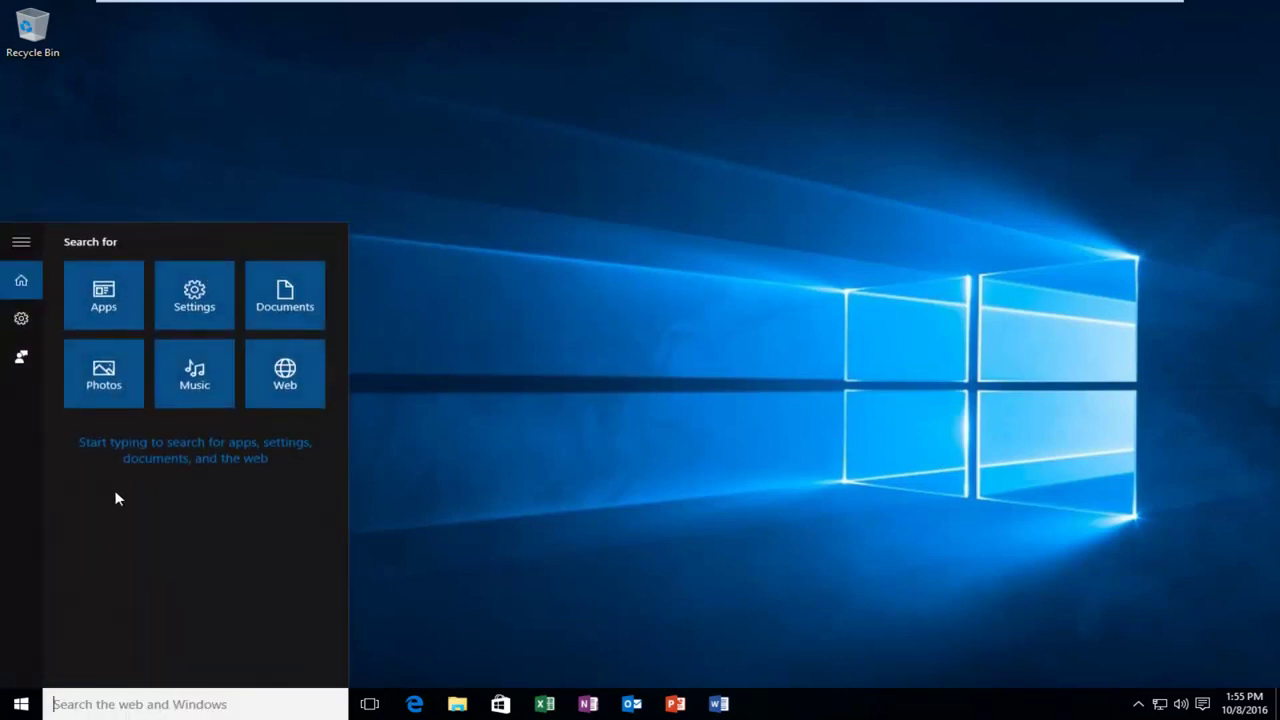
left_click(21, 320)
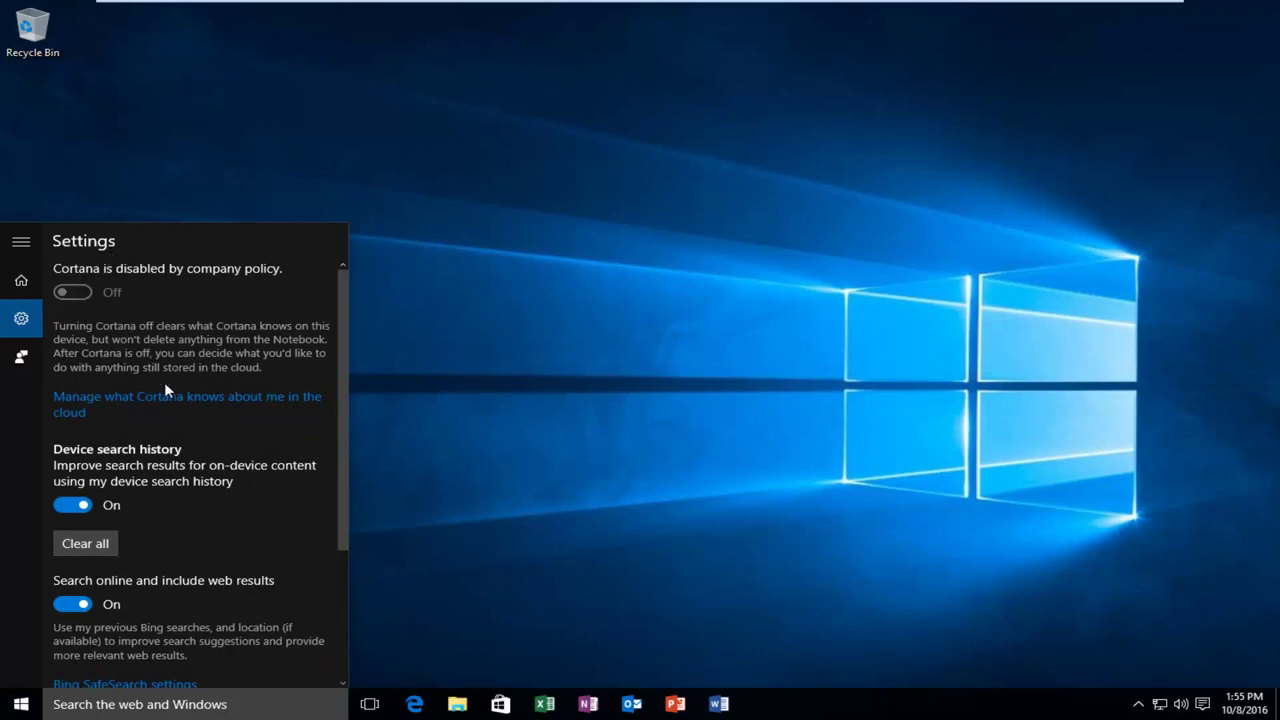
Turn 'Search online and include web results' Off and close the search panel.
scroll(168, 410, "down", 1)
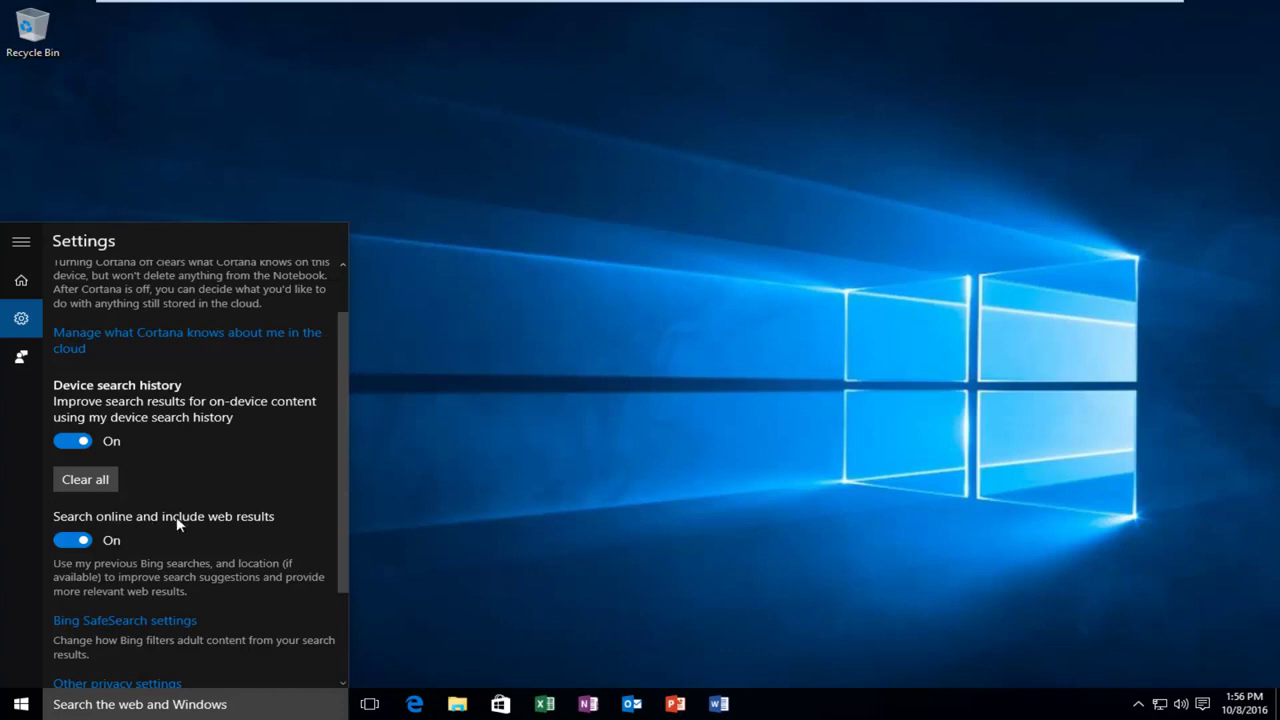
left_click(72, 541)
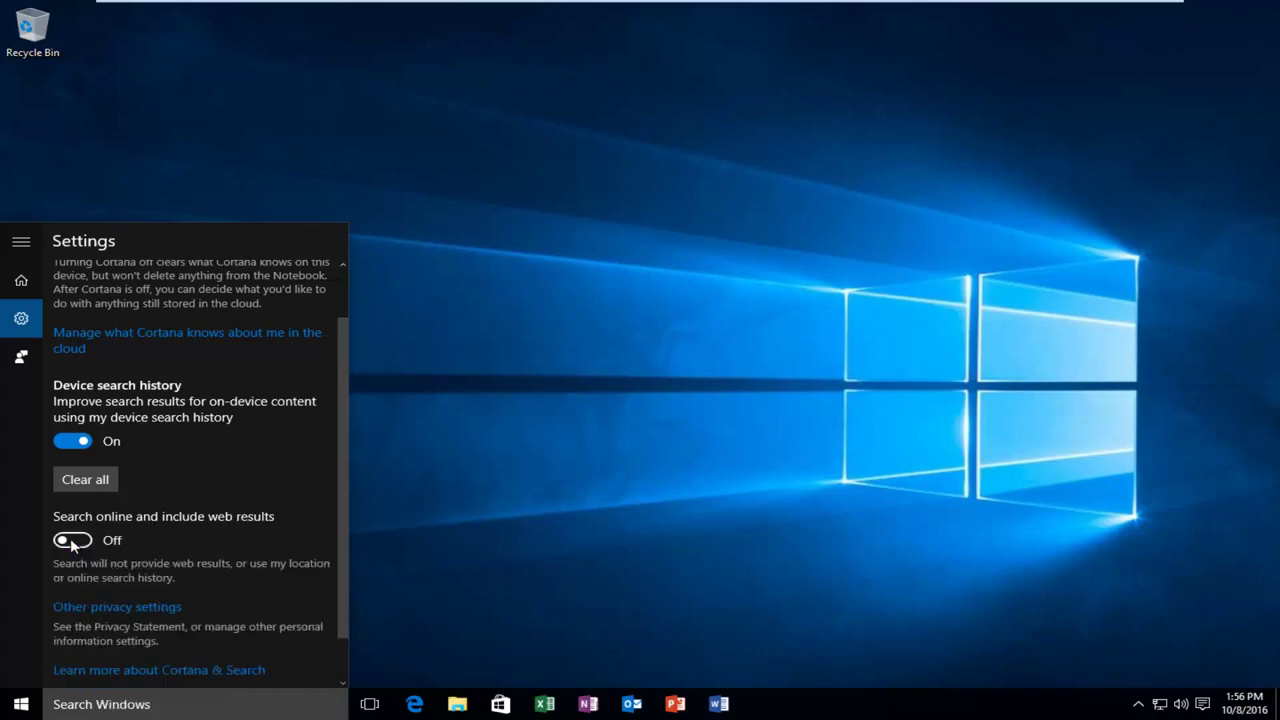
scroll(320, 450, "down", 2)
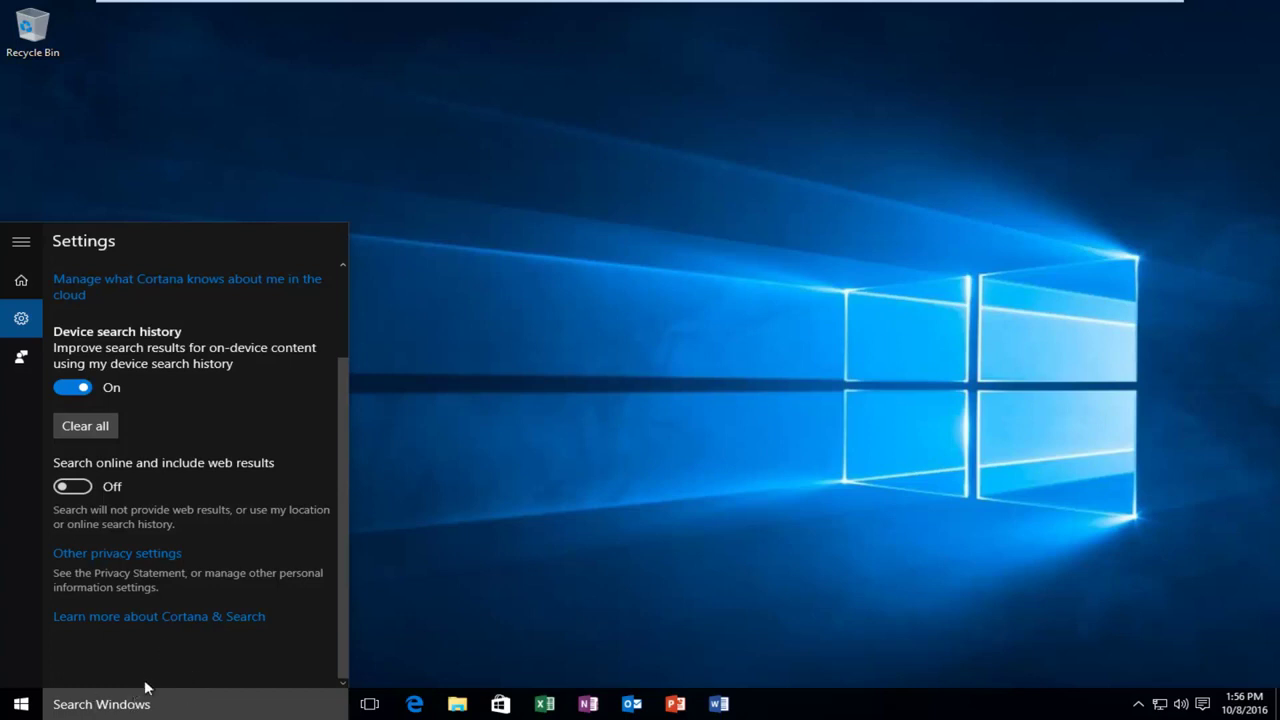
scroll(125, 600, "up", 3)
left_click(163, 708)
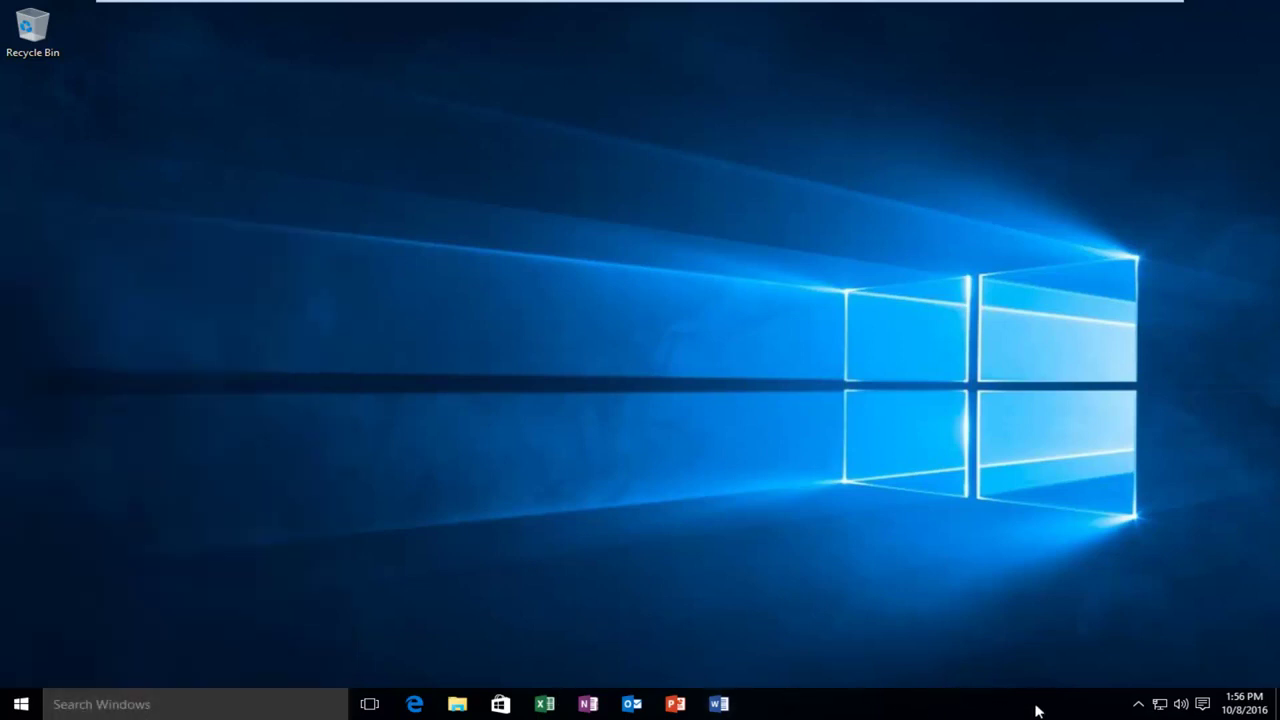
Set the taskbar's Search option to Hidden.
right_click(948, 710)
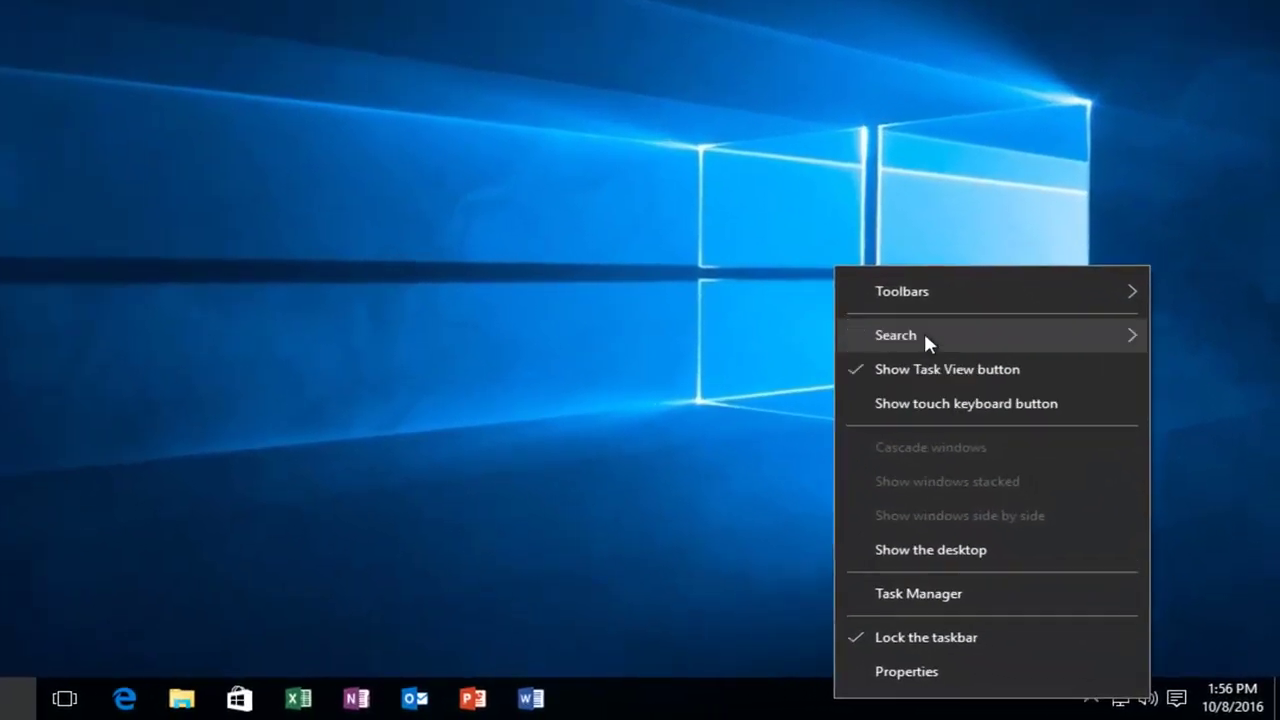
mouse_move(1011, 425)
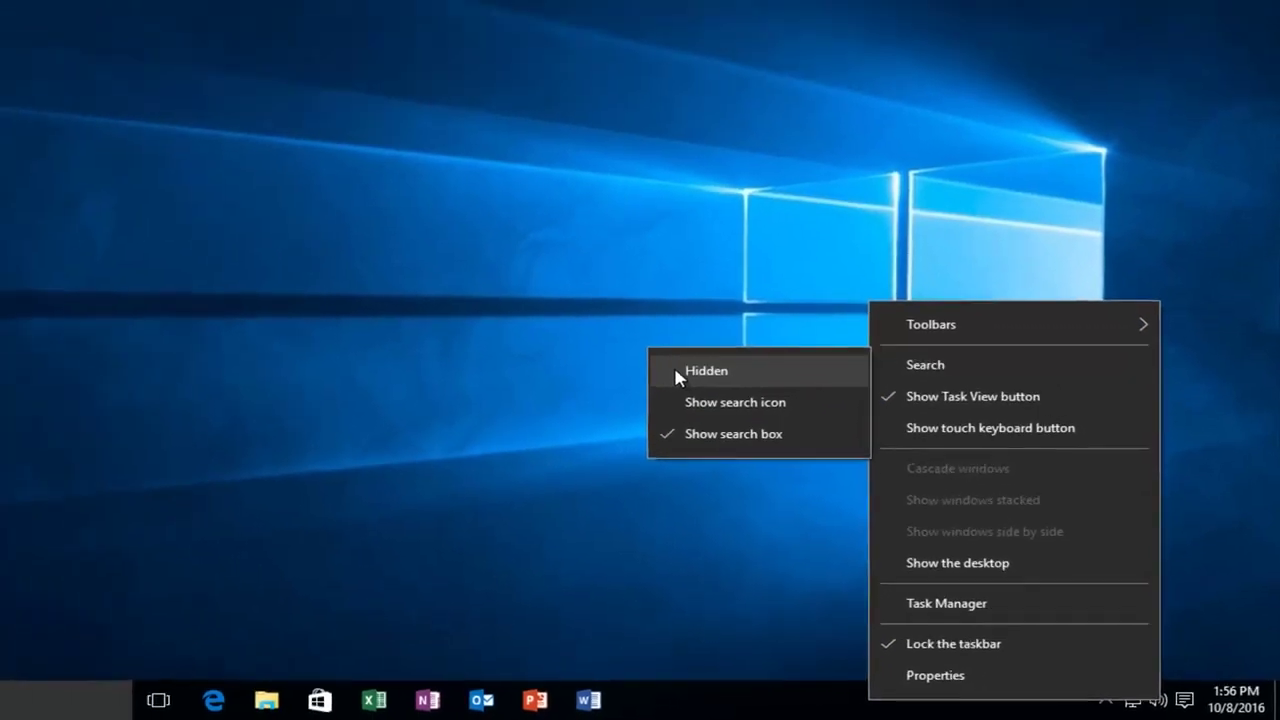
left_click(597, 325)
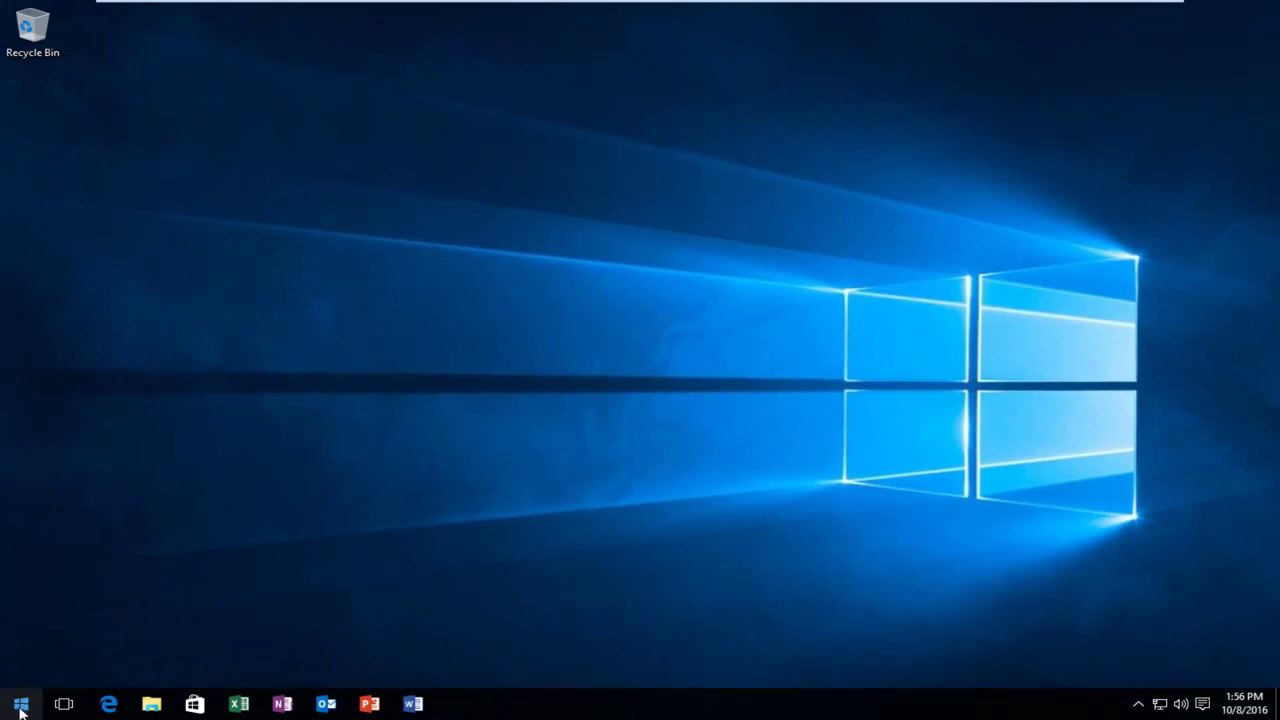
Search 'the' from the Start menu to confirm search still works.
left_click(21, 709)
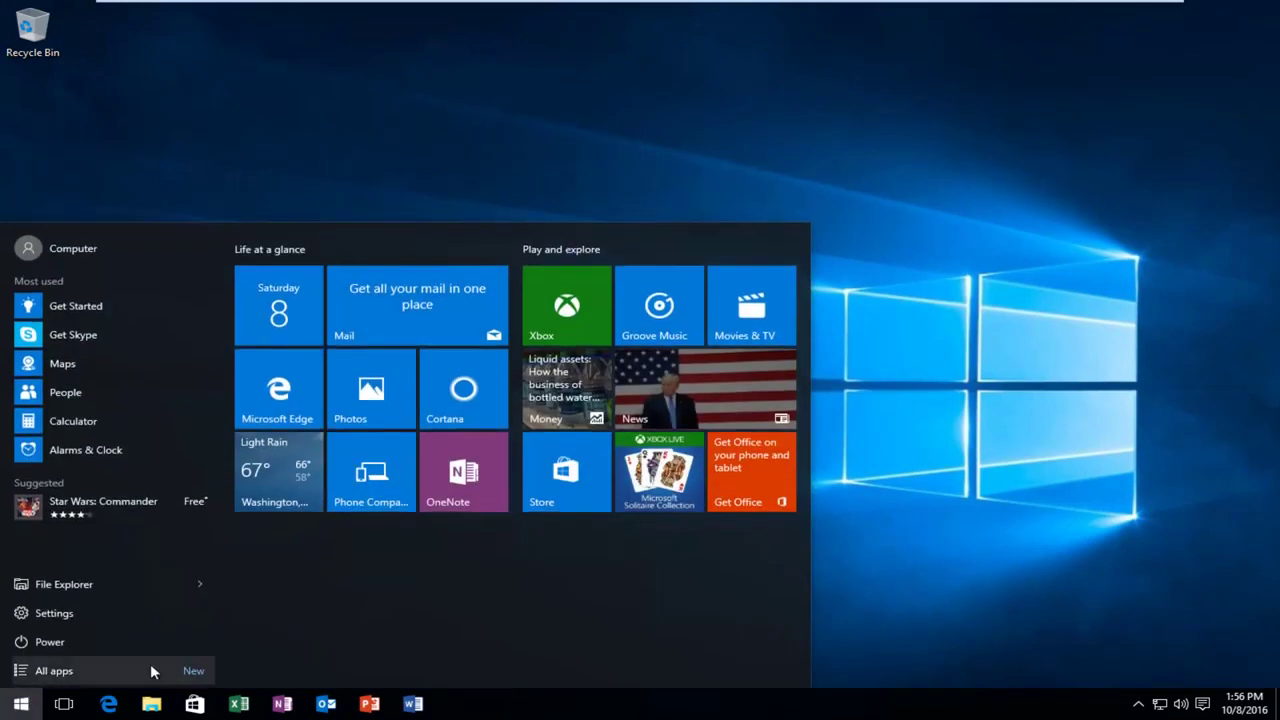
type("the")
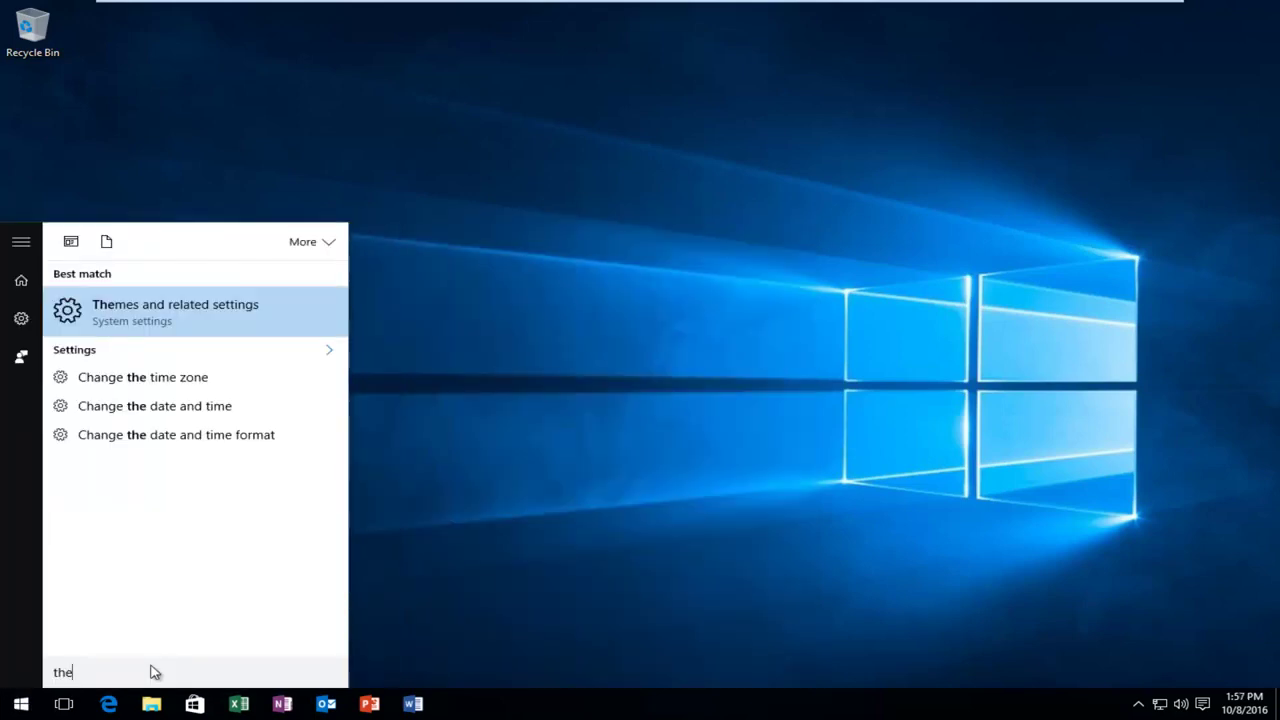
key("BackSpace")
key("BackSpace")
key("BackSpace")
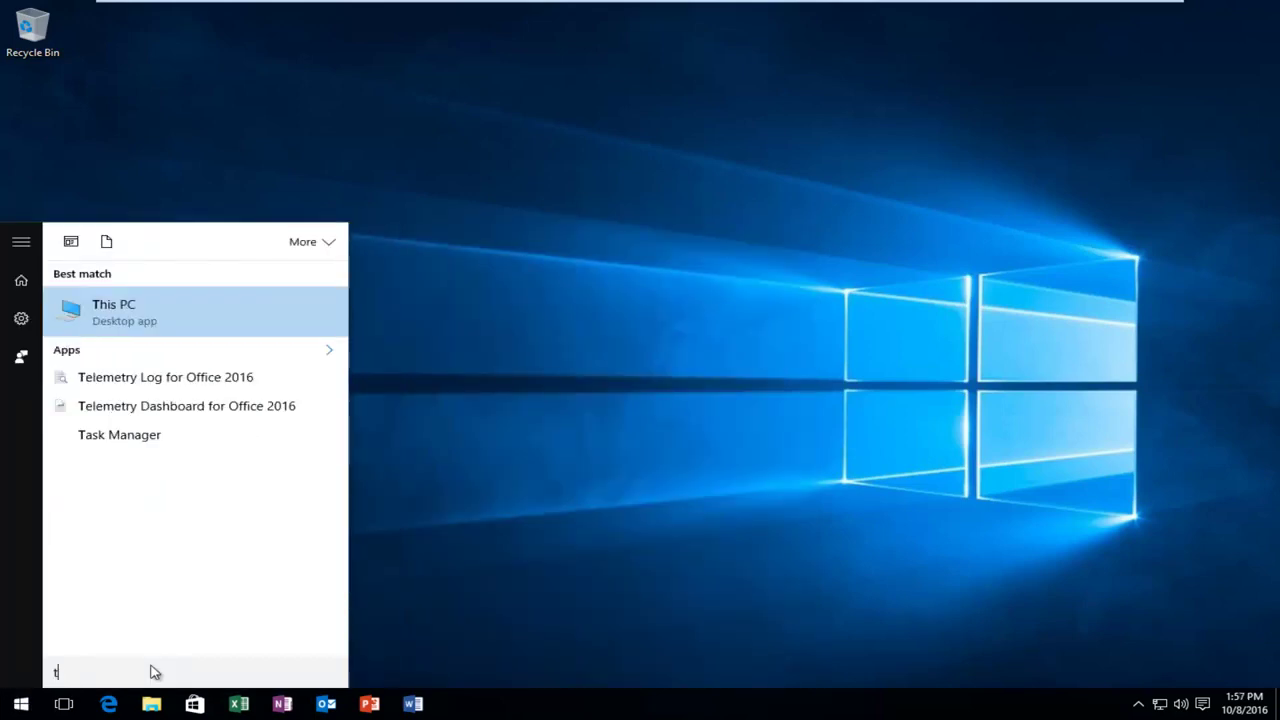
left_click(543, 449)
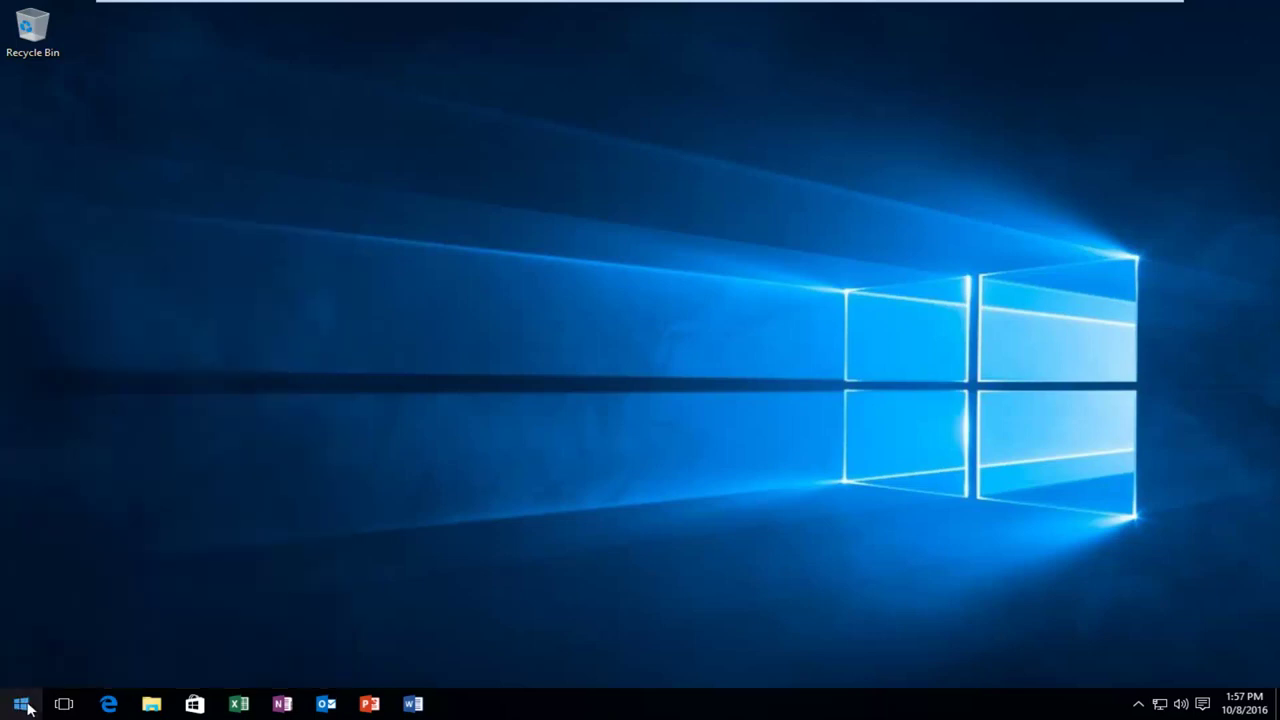
left_click(21, 704)
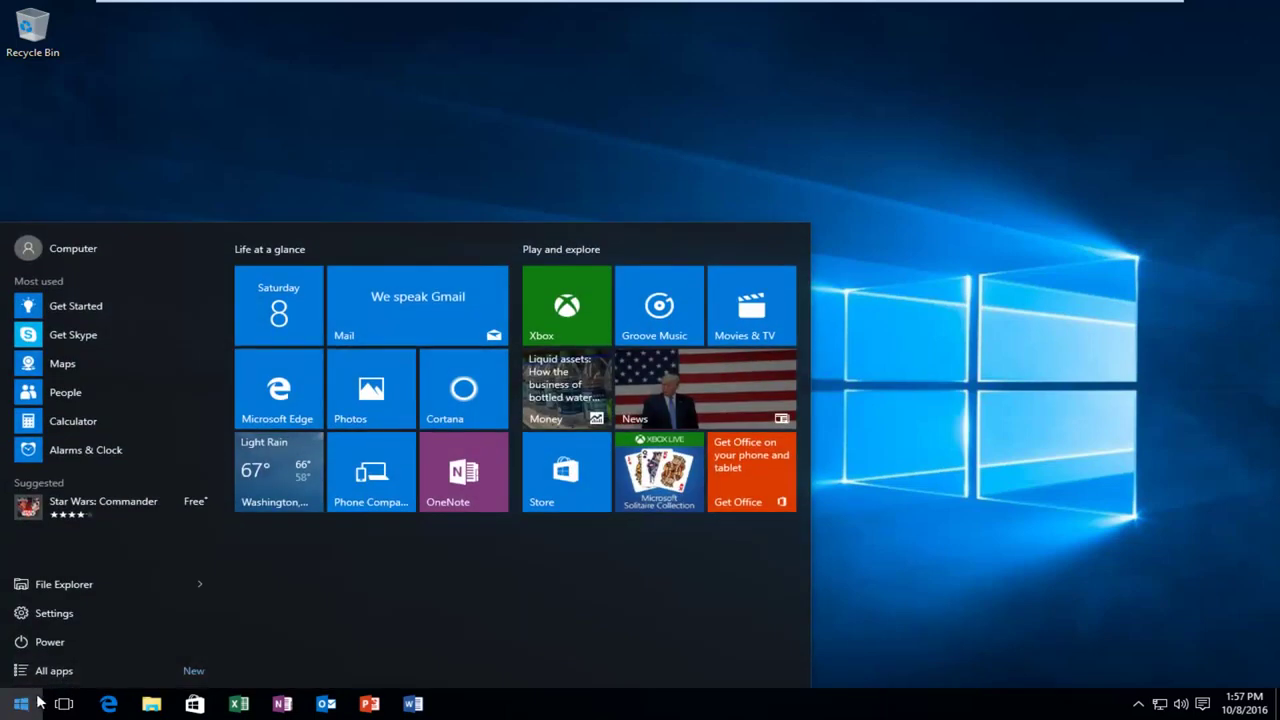
type("the")
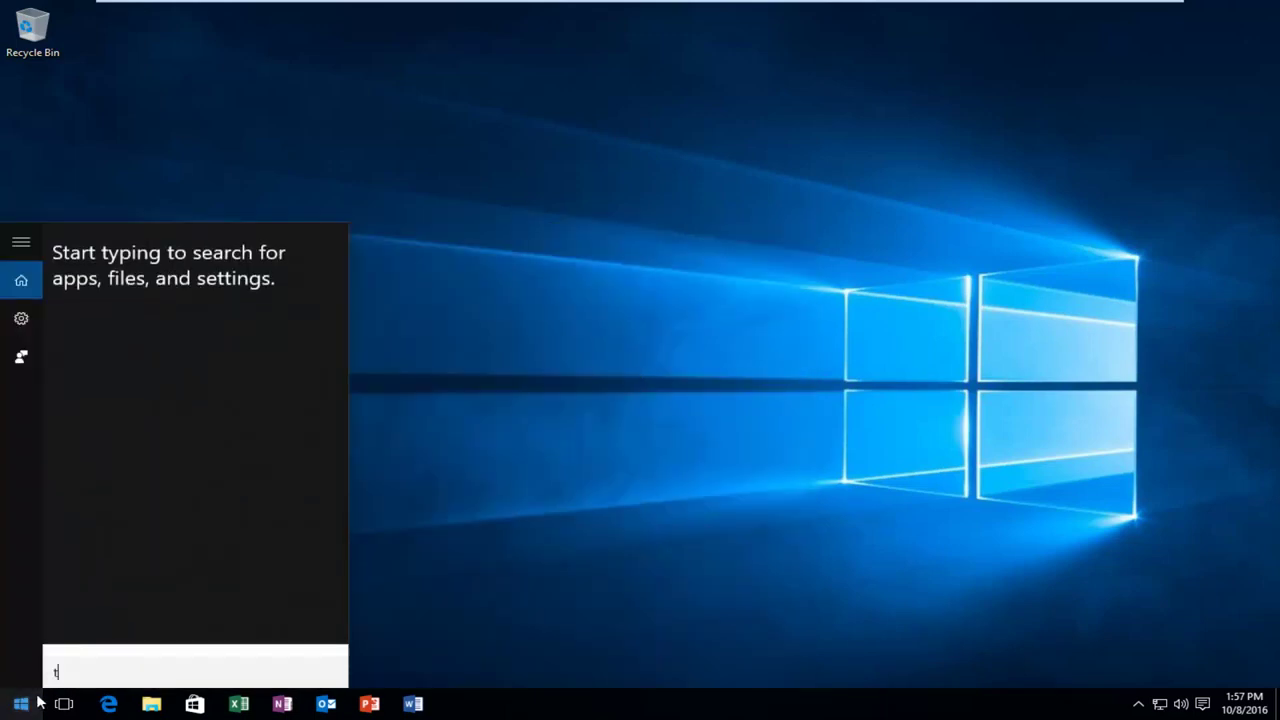